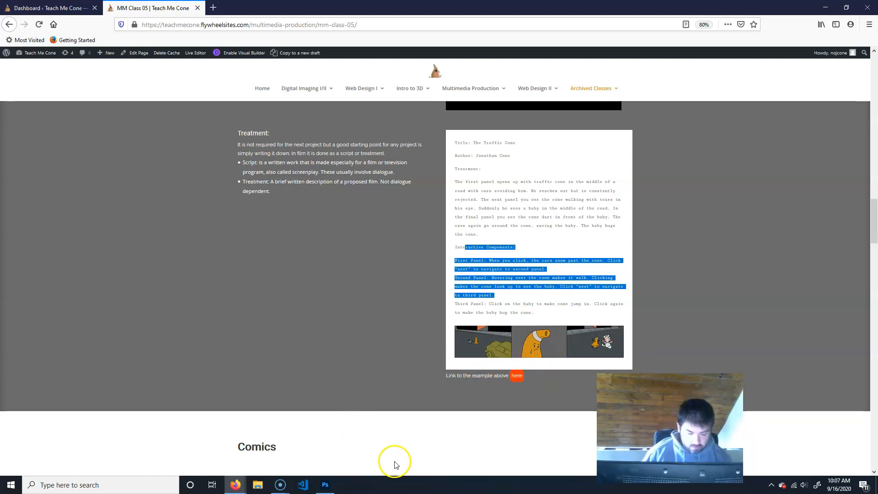
- Switch to Photoshop and create a new document from the HDTV 1080p film and video preset, 1920 × 1080 px at 72 ppi
{"action": "left_click", "coordinate": [561, 347]}
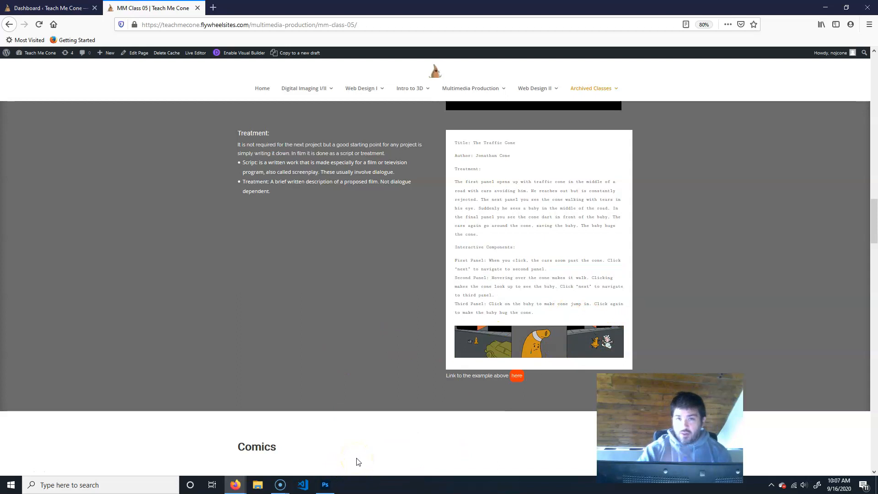
{"action": "left_click", "coordinate": [325, 484]}
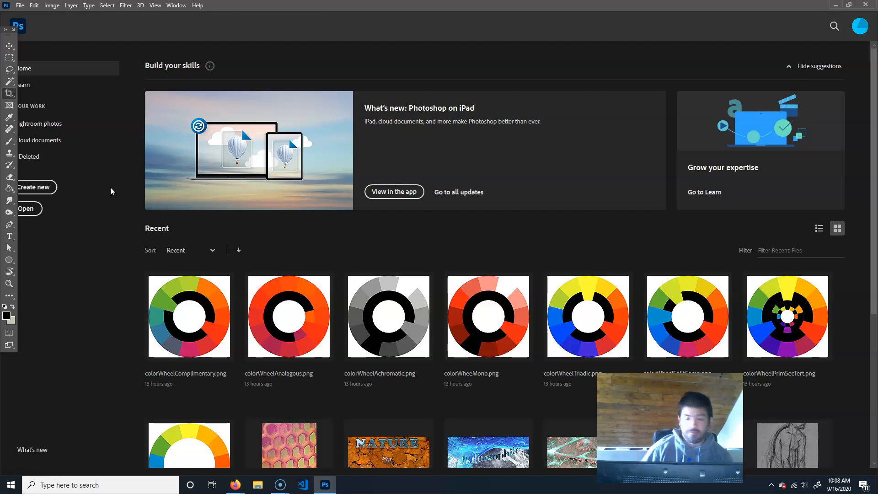
{"action": "left_click", "coordinate": [37, 186]}
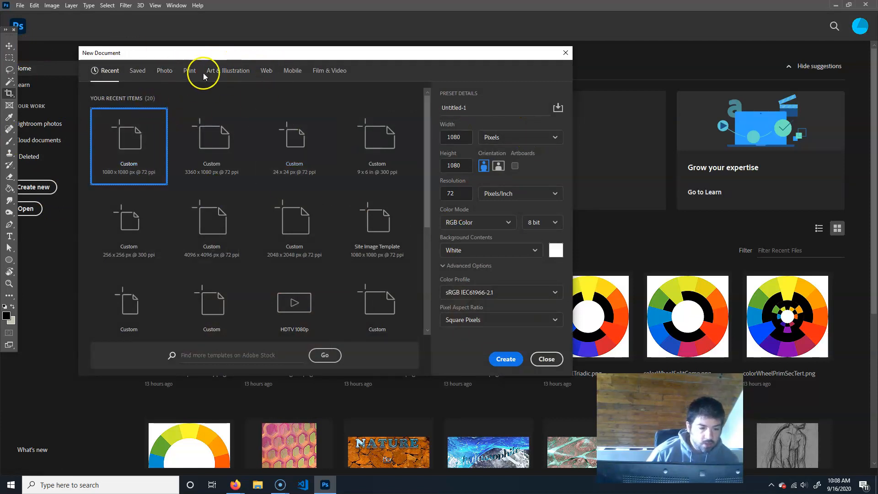
{"action": "left_click", "coordinate": [320, 70]}
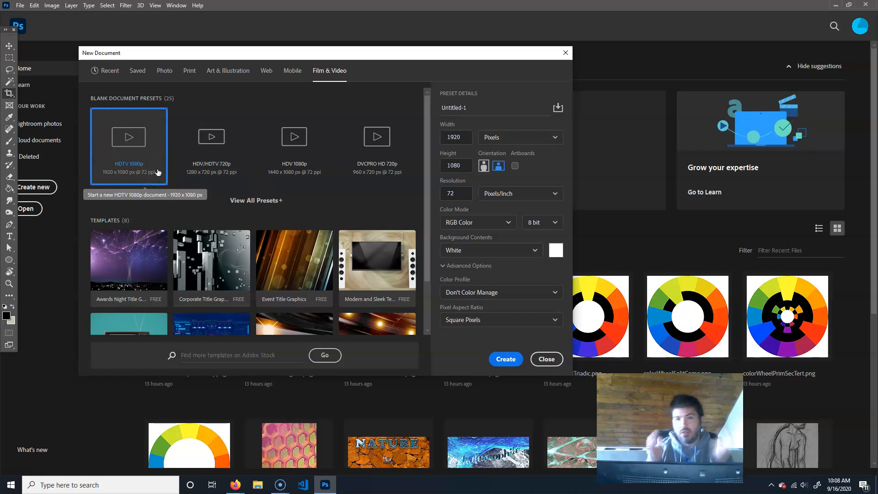
{"action": "left_click", "coordinate": [174, 186]}
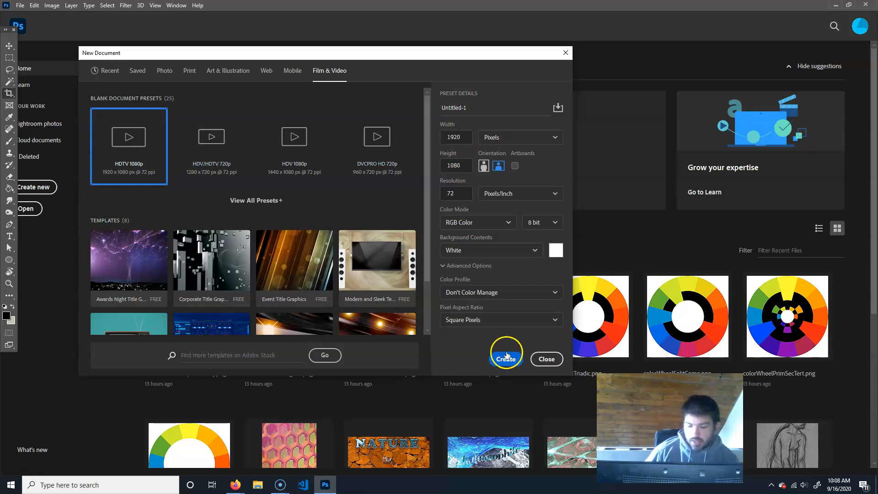
{"action": "left_click", "coordinate": [456, 193]}
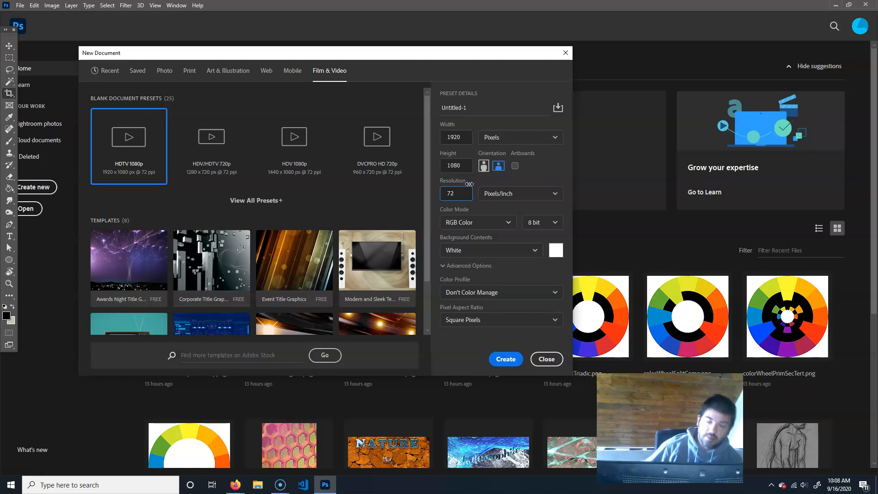
{"action": "left_click", "coordinate": [168, 74]}
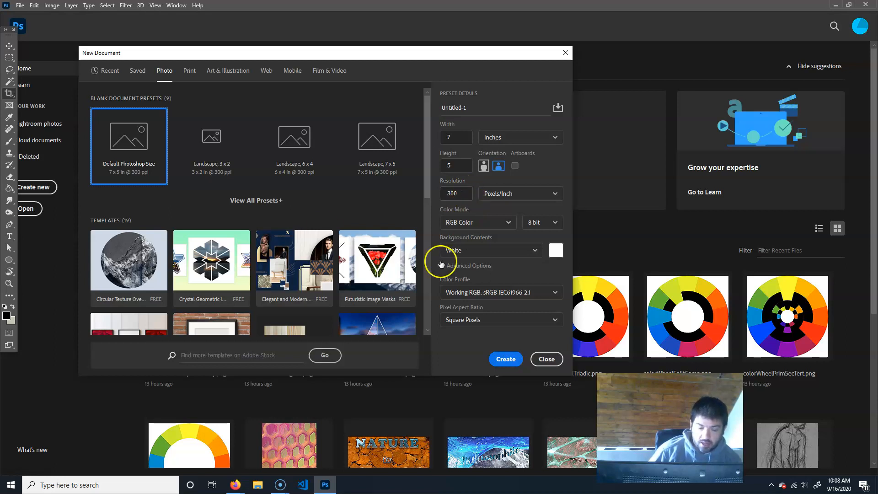
{"action": "left_click", "coordinate": [329, 71]}
{"action": "left_click", "coordinate": [129, 157]}
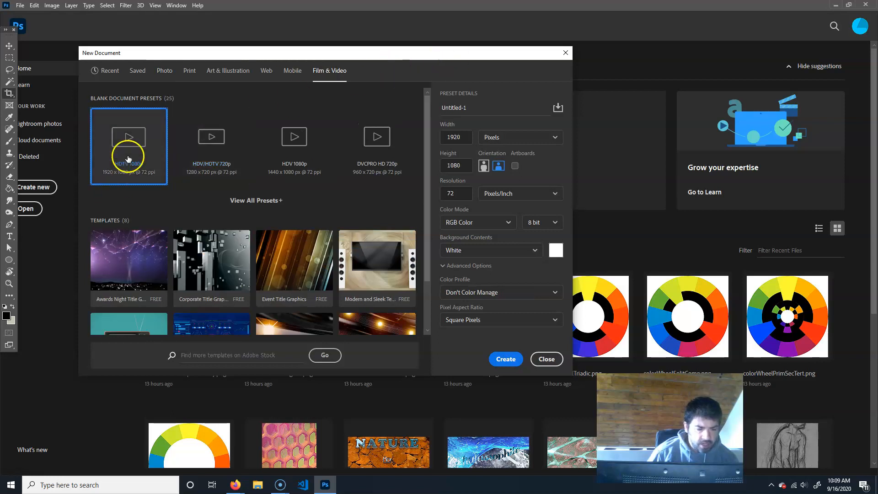
{"action": "left_click", "coordinate": [505, 360]}
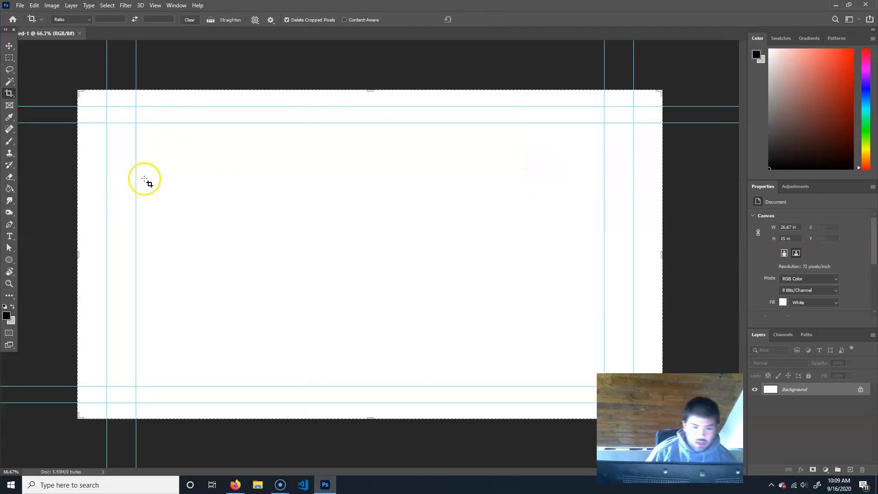
- Paint test brush strokes along the left and lower guides, and undo them
{"action": "left_click", "coordinate": [9, 58]}
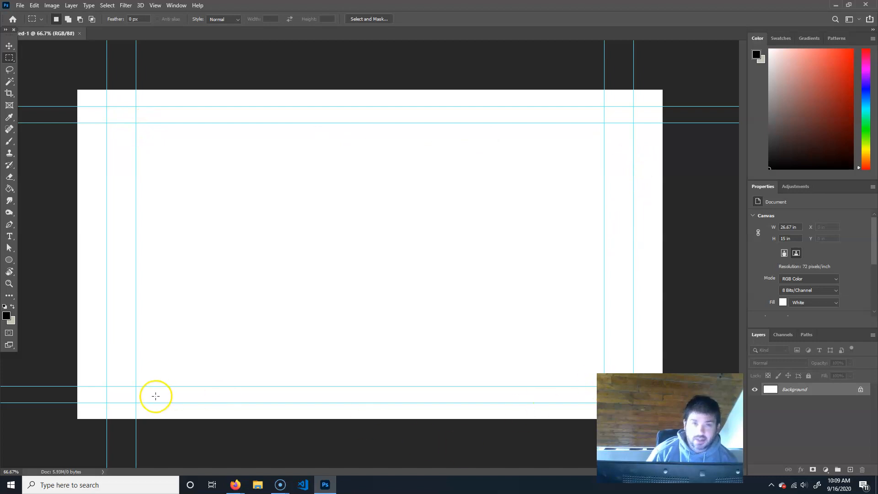
{"action": "left_click", "coordinate": [10, 141]}
{"action": "mouse_move", "coordinate": [168, 153]}
{"action": "left_mouse_down"}
{"action": "mouse_move", "coordinate": [135, 203]}
{"action": "mouse_move", "coordinate": [134, 251]}
{"action": "left_mouse_up"}
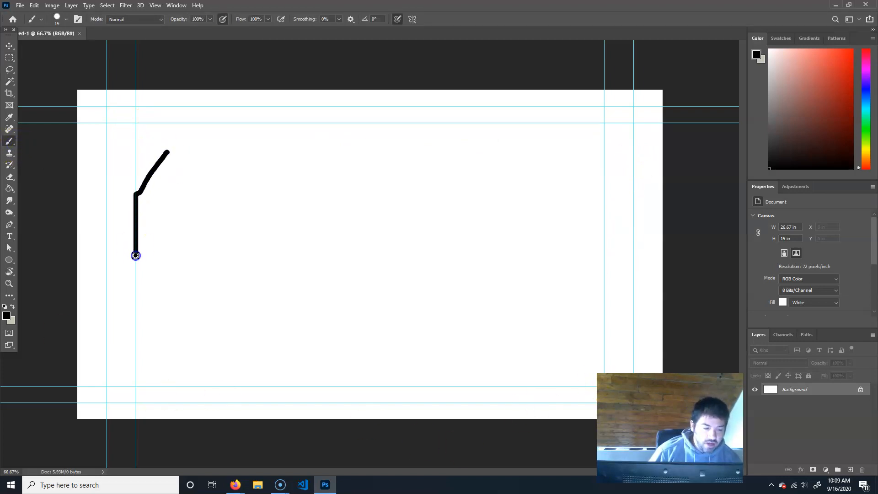
{"action": "mouse_move", "coordinate": [133, 374]}
{"action": "left_mouse_down"}
{"action": "mouse_move", "coordinate": [278, 398]}
{"action": "mouse_move", "coordinate": [612, 379]}
{"action": "left_mouse_up"}
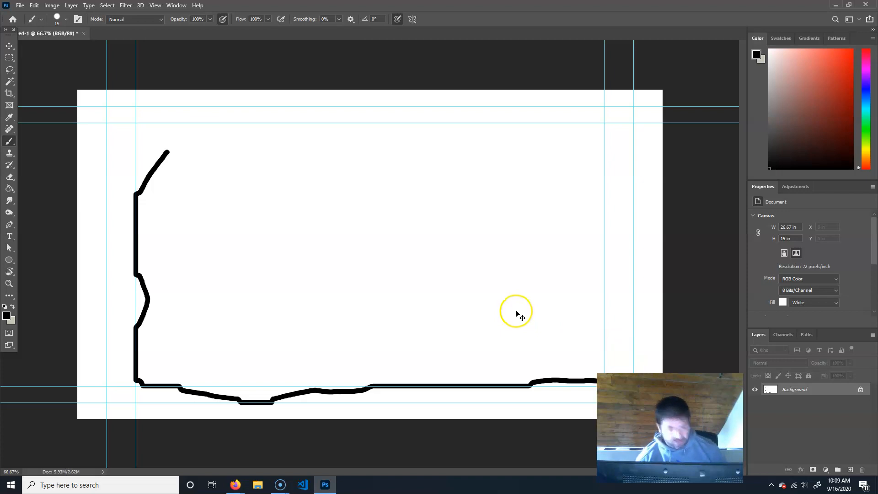
{"action": "key", "text": "ctrl+z"}
{"action": "key", "text": "ctrl+z"}
{"action": "key", "text": "ctrl+z"}
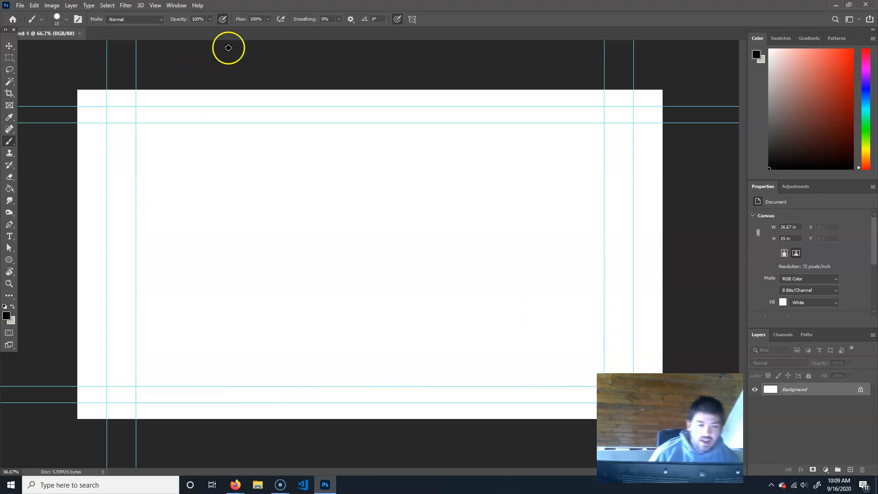
- Hide the guides by turning off Extras, and turn Extras back on
{"action": "left_click", "coordinate": [154, 6]}
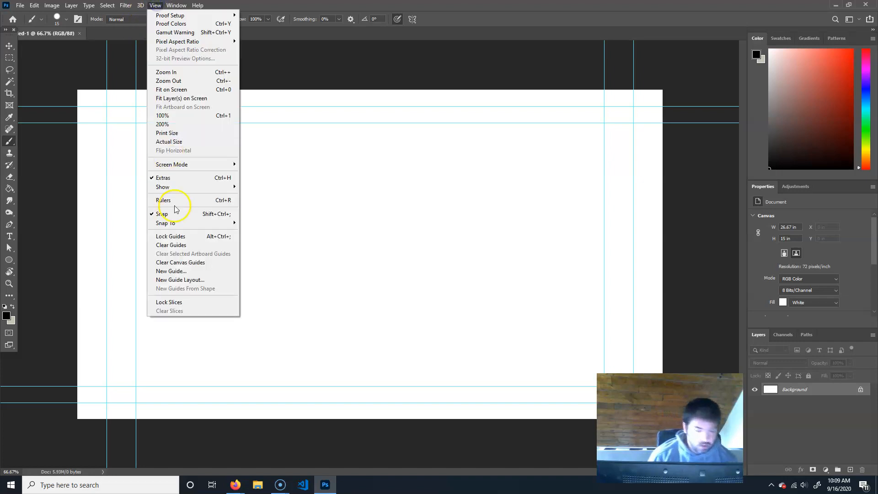
{"action": "left_click", "coordinate": [178, 178]}
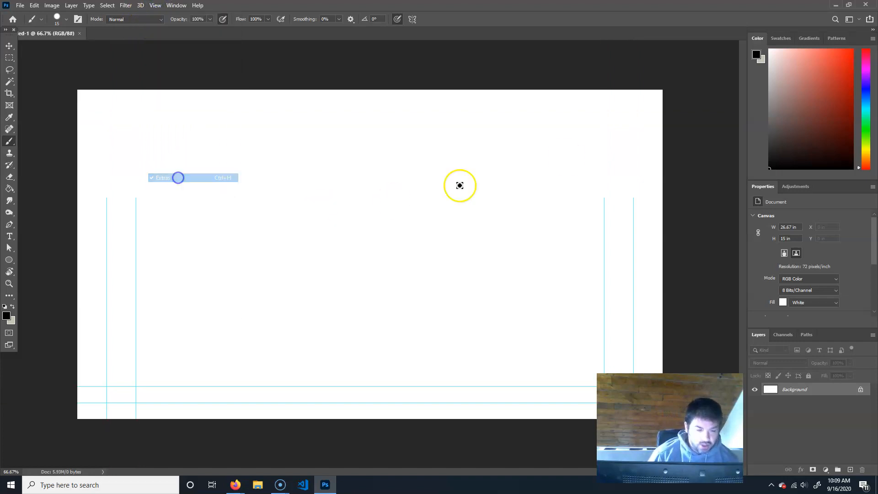
{"action": "left_click", "coordinate": [155, 6]}
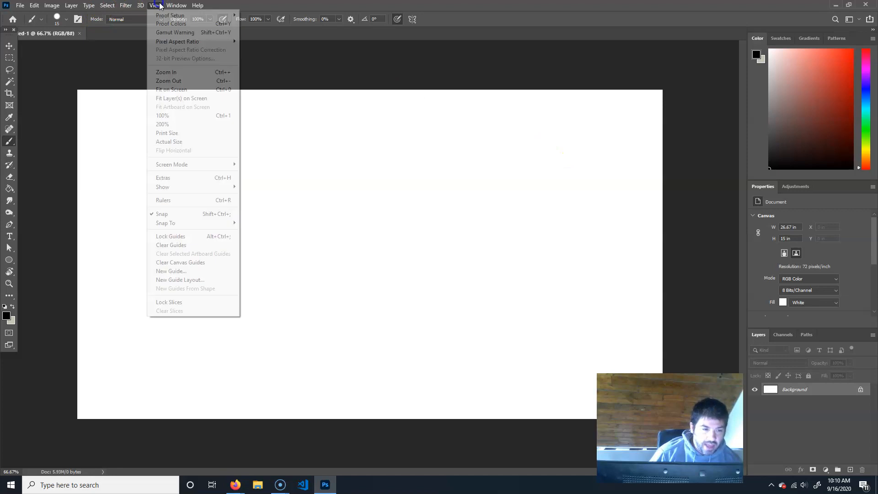
{"action": "left_click", "coordinate": [174, 178]}
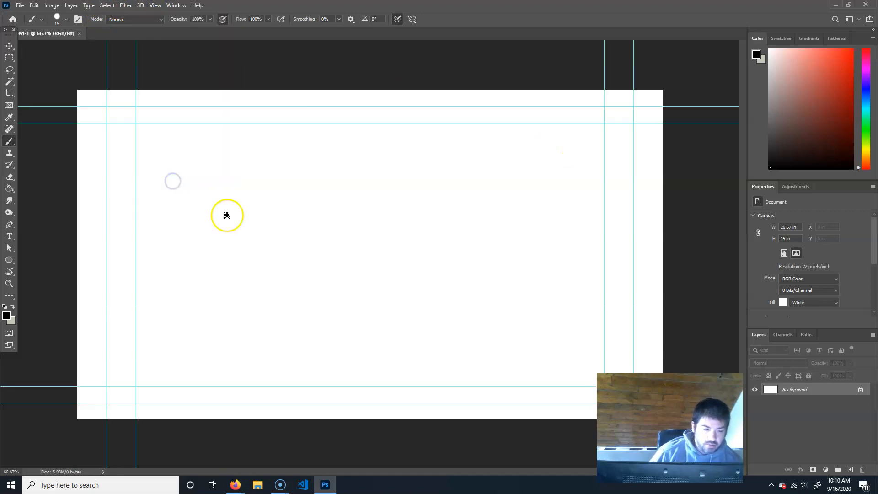
- Pull the two upper horizontal guides and the two left vertical guides off the canvas with the Move tool
{"action": "left_click", "coordinate": [8, 47]}
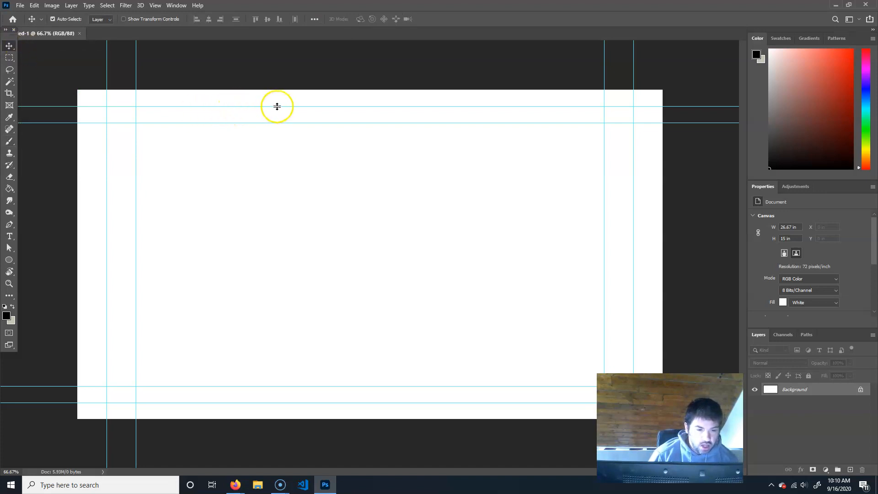
{"action": "left_click_drag", "start_coordinate": [277, 107], "coordinate": [293, 21]}
{"action": "left_click_drag", "start_coordinate": [315, 122], "coordinate": [337, 13]}
{"action": "left_click_drag", "start_coordinate": [106, 206], "coordinate": [8, 168]}
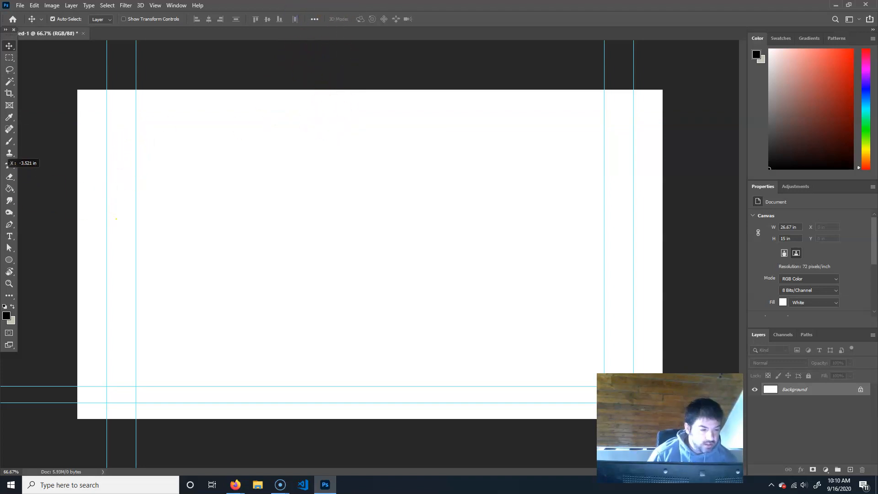
{"action": "mouse_move", "coordinate": [134, 213]}
{"action": "left_mouse_down"}
{"action": "mouse_move", "coordinate": [58, 207]}
{"action": "mouse_move", "coordinate": [137, 216]}
{"action": "left_mouse_up"}
{"action": "left_click", "coordinate": [514, 203]}
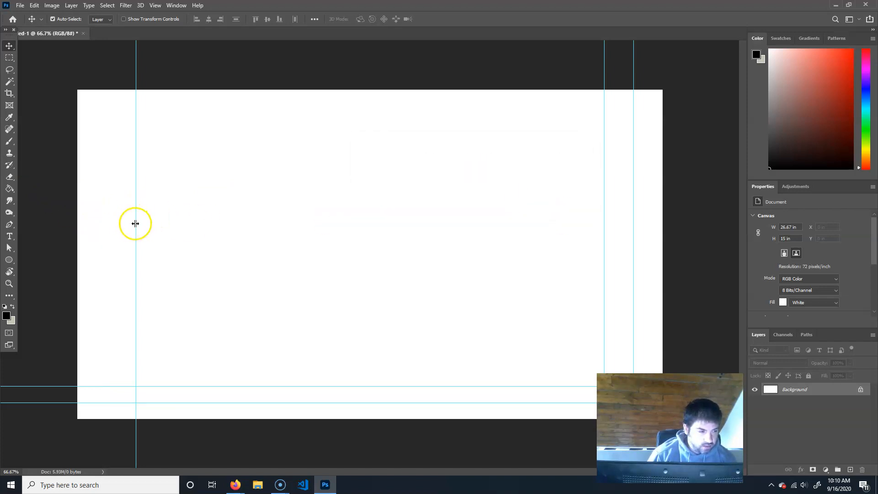
{"action": "left_click_drag", "start_coordinate": [135, 223], "coordinate": [18, 204]}
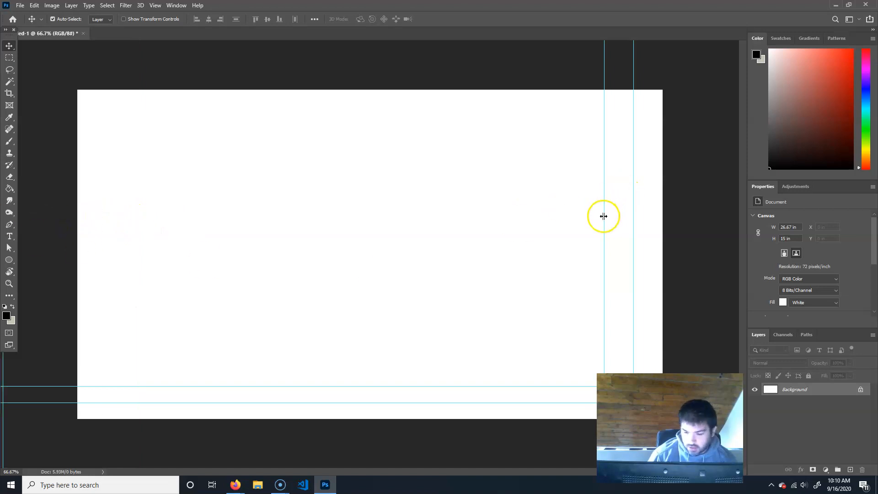
- Remove the two right vertical guides and the two lower horizontal guides from the canvas
{"action": "left_click_drag", "start_coordinate": [604, 220], "coordinate": [703, 212]}
{"action": "left_click_drag", "start_coordinate": [754, 251], "coordinate": [750, 252]}
{"action": "left_click_drag", "start_coordinate": [634, 224], "coordinate": [869, 224]}
{"action": "left_click_drag", "start_coordinate": [613, 403], "coordinate": [616, 491]}
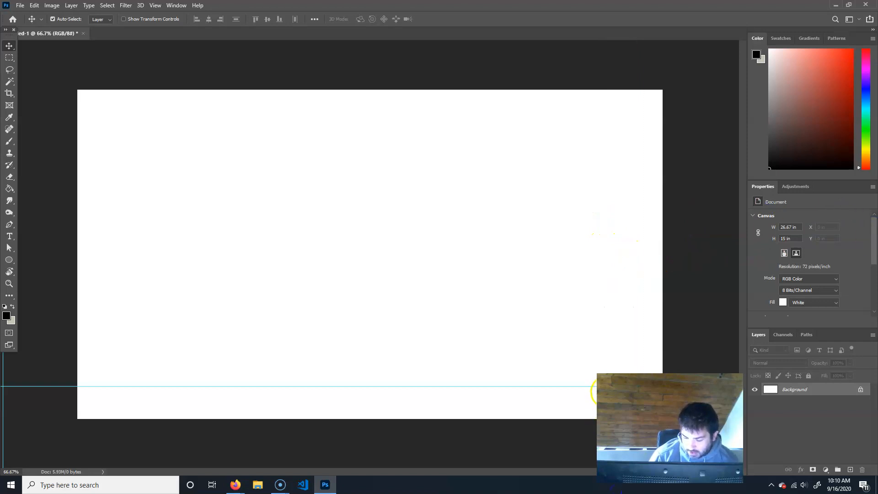
{"action": "left_click_drag", "start_coordinate": [608, 387], "coordinate": [600, 485]}
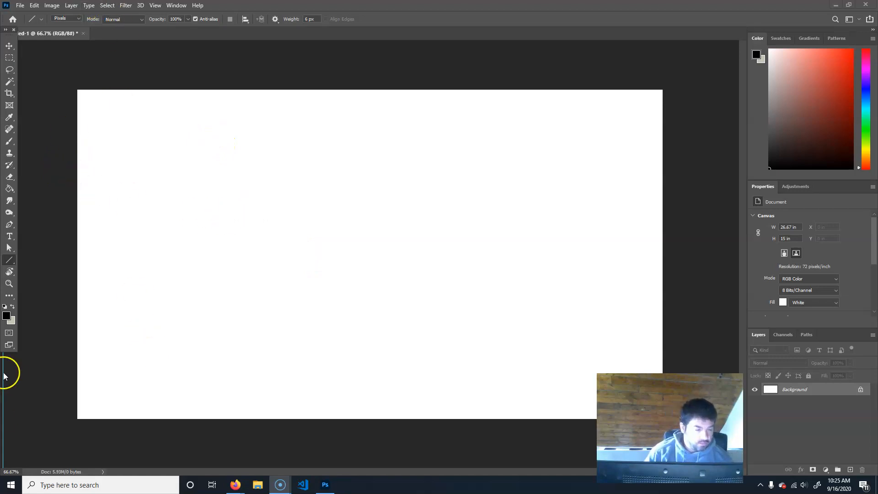
- Remove the leftover vertical guide outside the canvas's left edge with the Move tool
{"action": "left_click", "coordinate": [8, 50]}
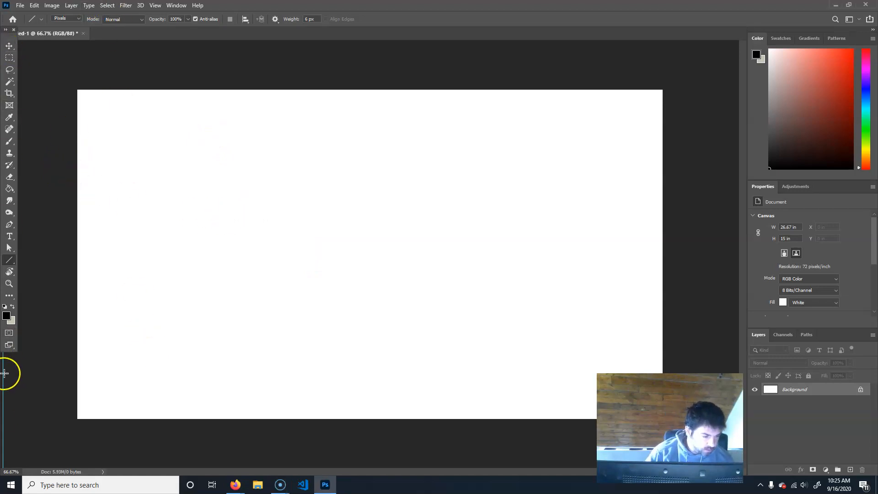
{"action": "left_click", "coordinate": [9, 46]}
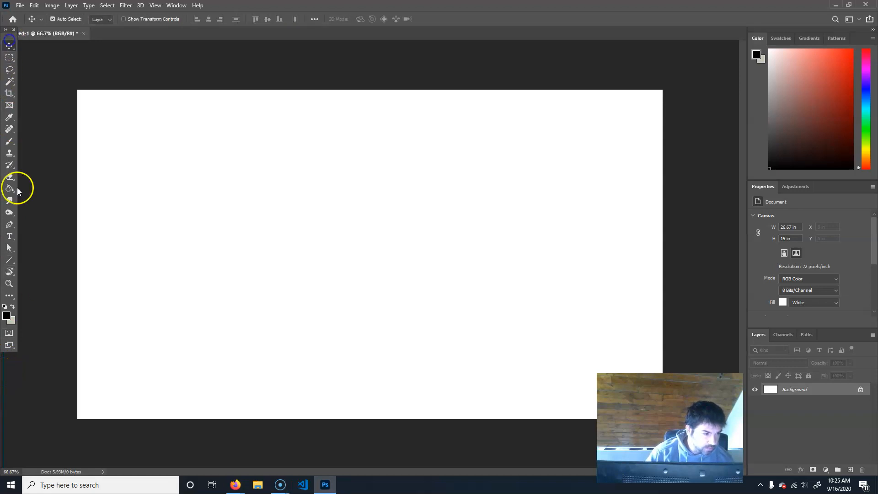
{"action": "mouse_move", "coordinate": [4, 382]}
{"action": "left_mouse_down"}
{"action": "mouse_move", "coordinate": [293, 351]}
{"action": "mouse_move", "coordinate": [2, 355]}
{"action": "mouse_move", "coordinate": [2, 380]}
{"action": "left_mouse_up"}
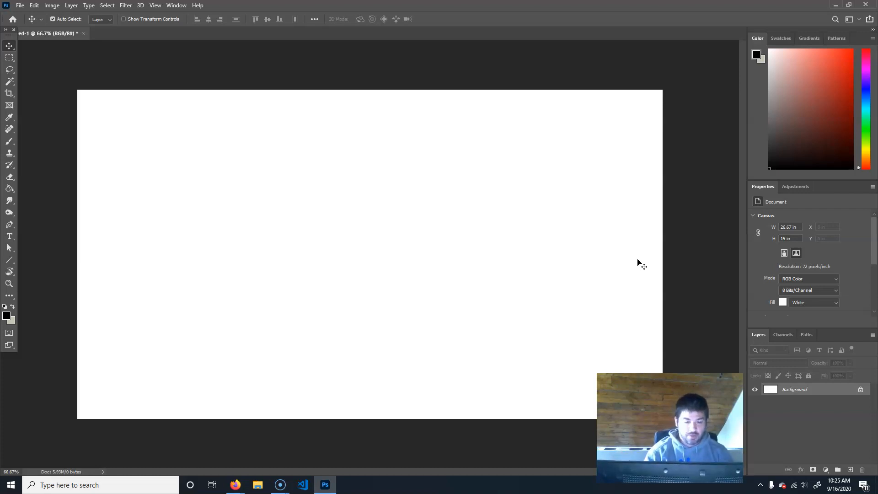
{"action": "left_click", "coordinate": [607, 248]}
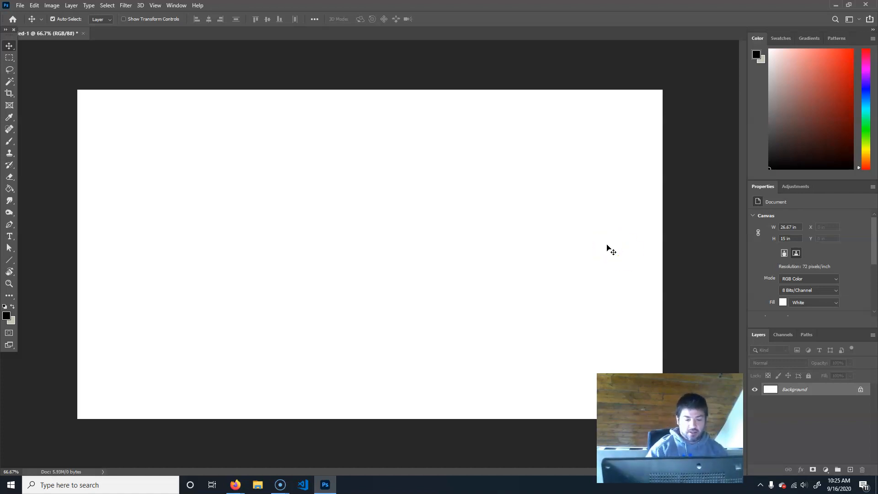
{"action": "left_click", "coordinate": [608, 244]}
{"action": "left_click", "coordinate": [764, 261]}
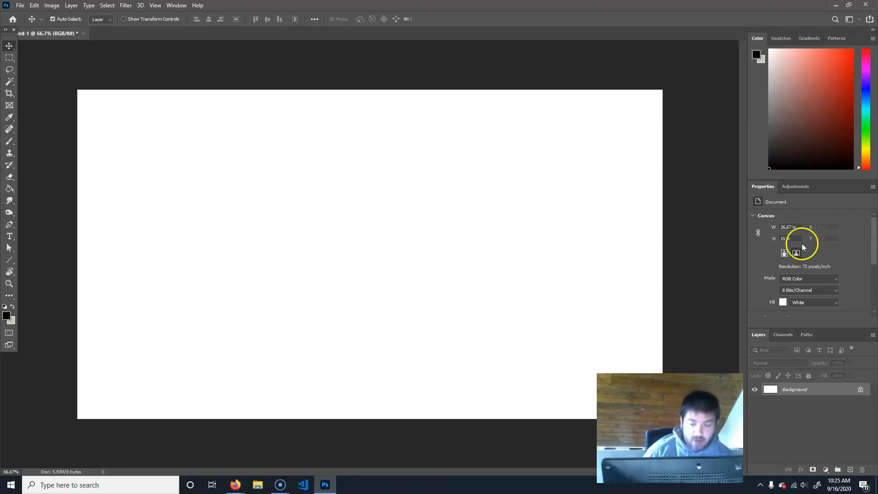
{"action": "left_click", "coordinate": [302, 129]}
{"action": "left_click", "coordinate": [625, 292]}
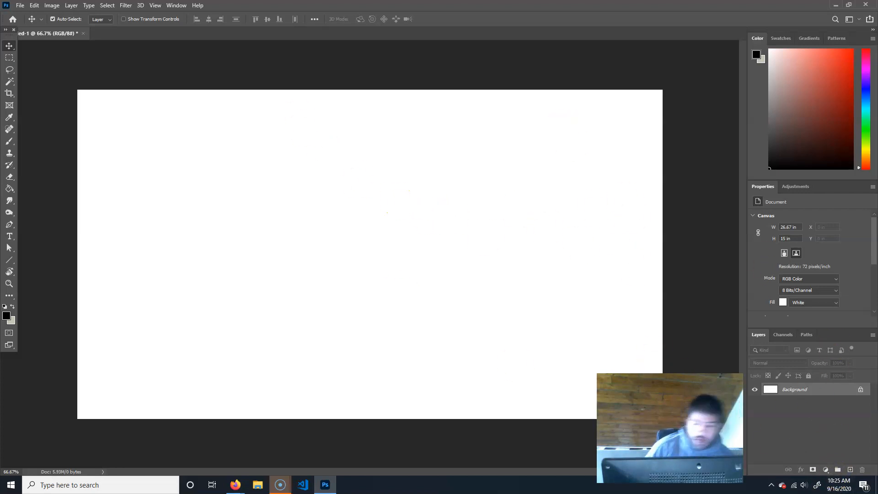
- Add a new empty layer above the Background layer
{"action": "left_click", "coordinate": [848, 471]}
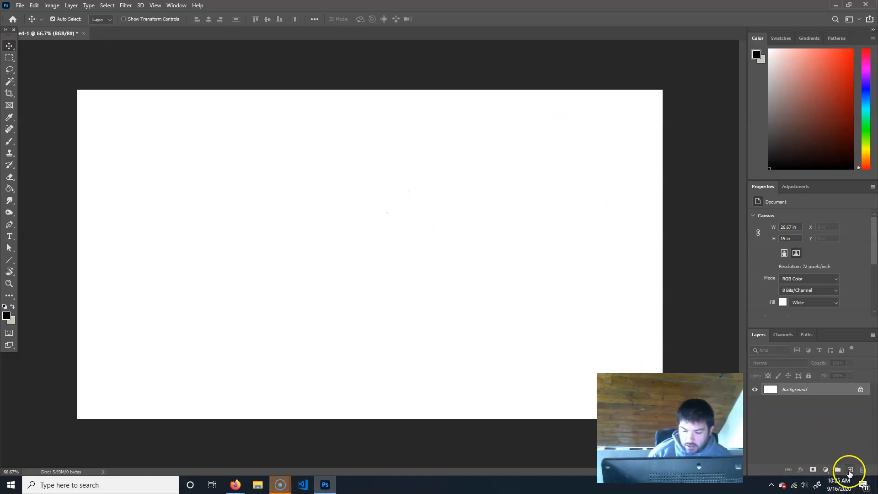
{"action": "left_click", "coordinate": [850, 470]}
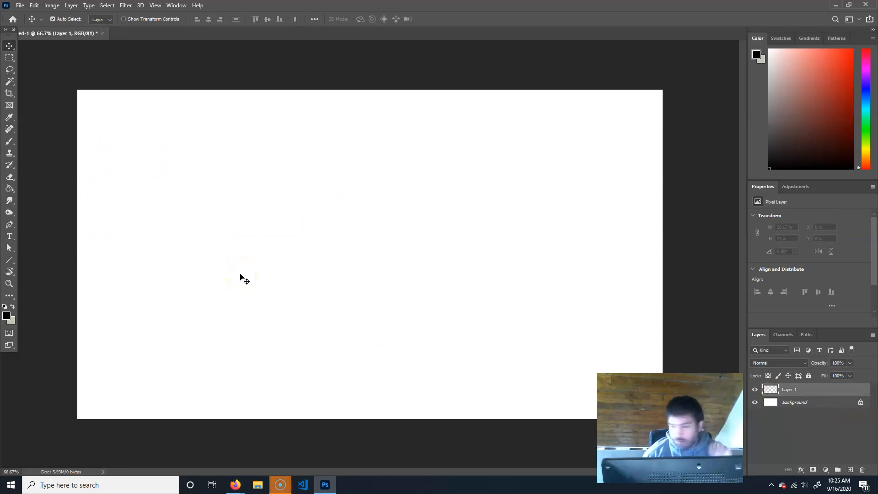
- Switch to Firefox, examine the example comic panel under "This is what we are making", and return to Photoshop
{"action": "left_click", "coordinate": [235, 485]}
{"action": "left_click", "coordinate": [247, 441]}
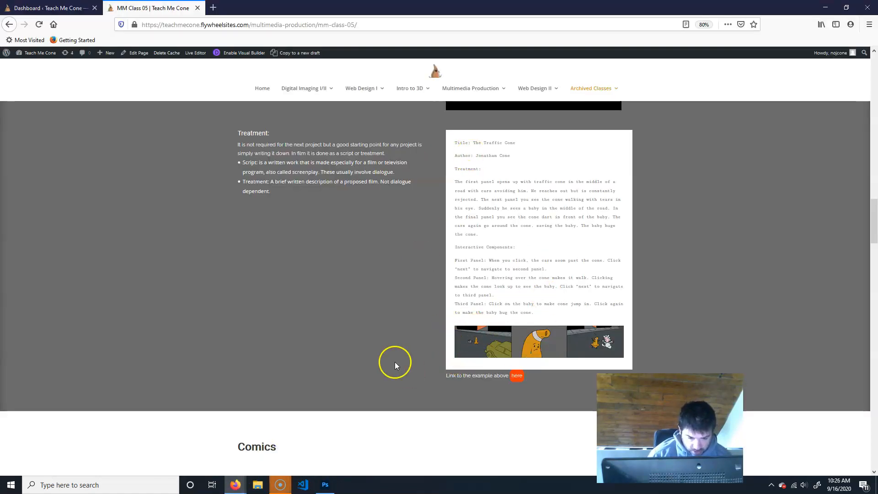
{"action": "scroll", "coordinate": [408, 371], "scroll_direction": "down", "scroll_amount": 20}
{"action": "scroll", "coordinate": [294, 330], "scroll_direction": "down", "scroll_amount": 4}
{"action": "scroll", "coordinate": [298, 349], "scroll_direction": "up", "scroll_amount": 7}
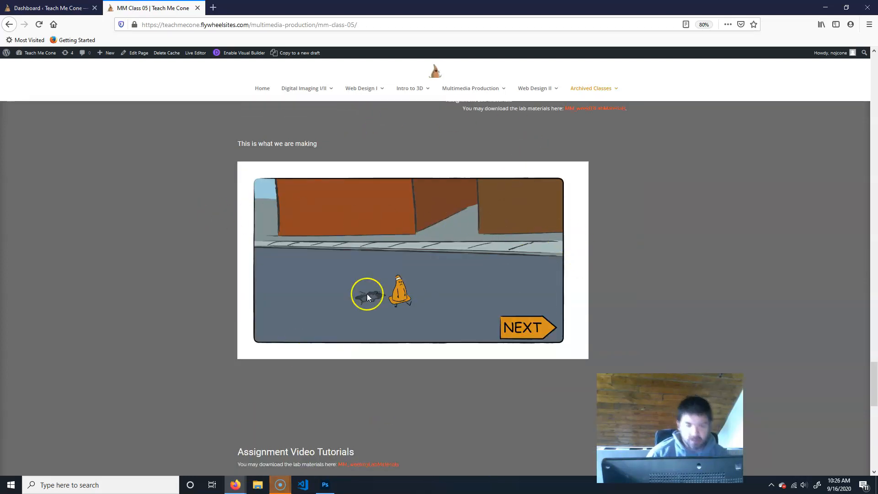
{"action": "double_click", "coordinate": [281, 10]}
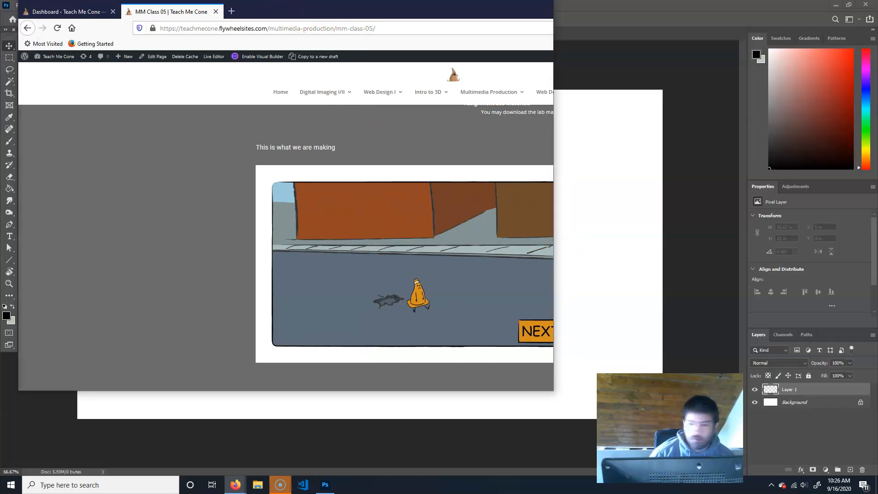
{"action": "key", "text": "alt+Tab"}
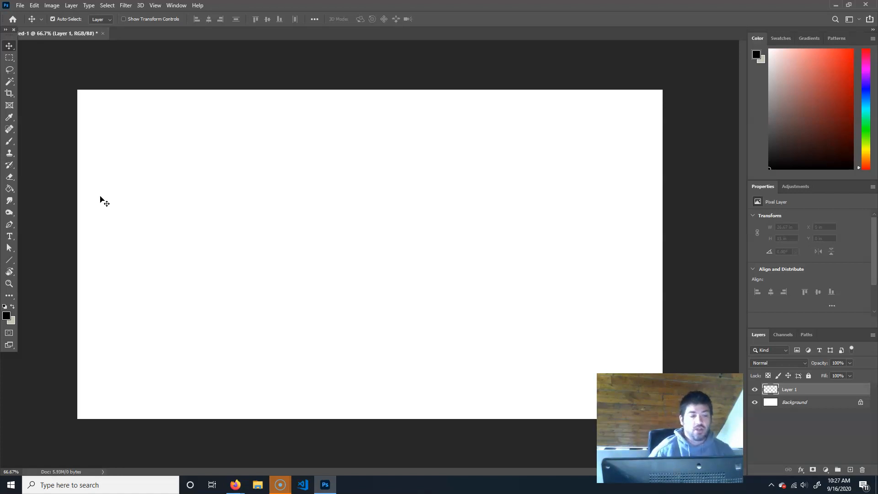
- Choose the Brush tool with the Hard Round preset, 15 px size, 100% opacity and 100% flow
{"action": "left_click_drag", "start_coordinate": [101, 198], "coordinate": [99, 142]}
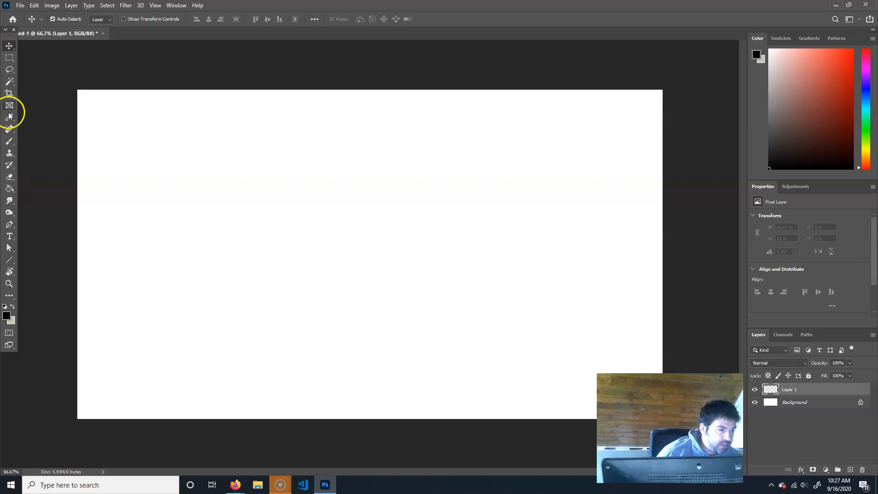
{"action": "left_click", "coordinate": [9, 142]}
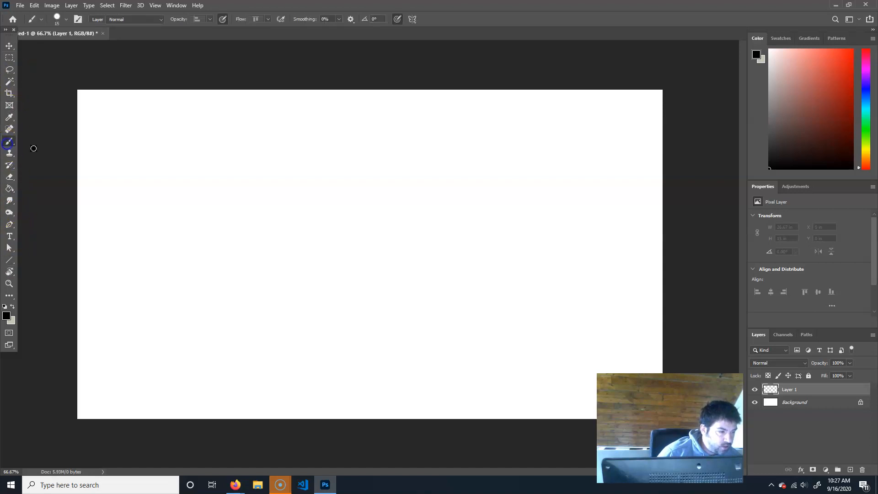
{"action": "left_click", "coordinate": [210, 19]}
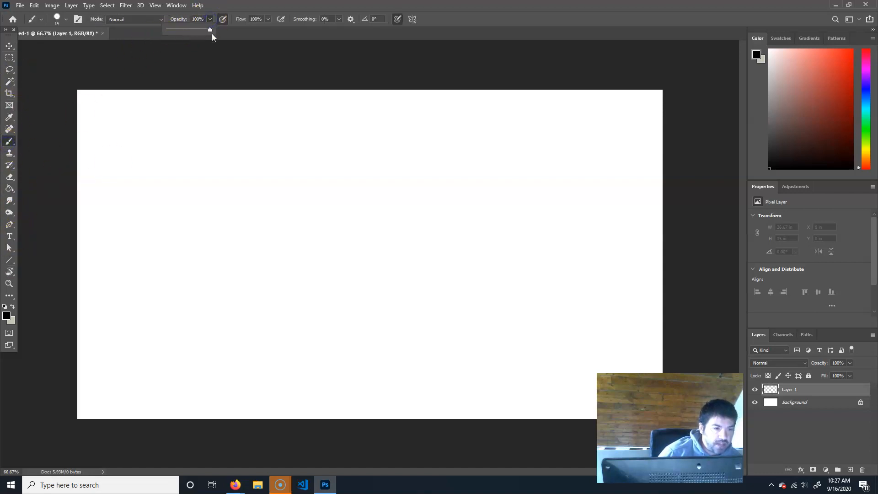
{"action": "left_click", "coordinate": [268, 20]}
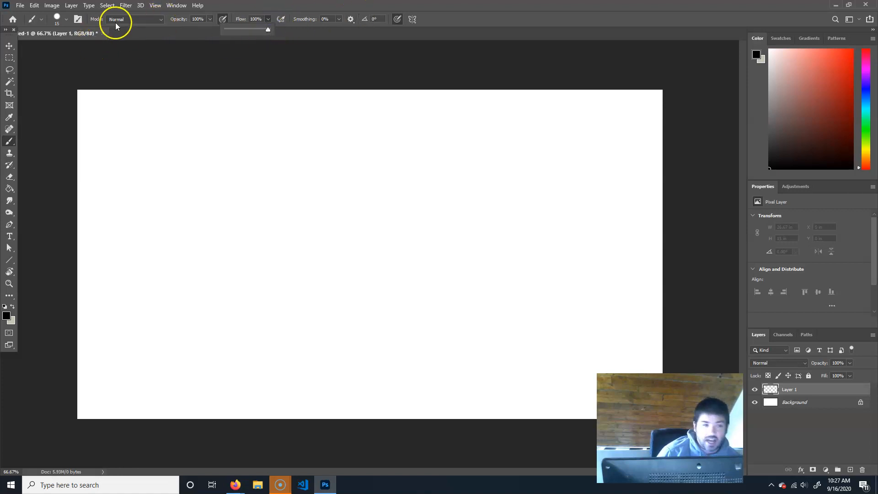
{"action": "left_click", "coordinate": [66, 19]}
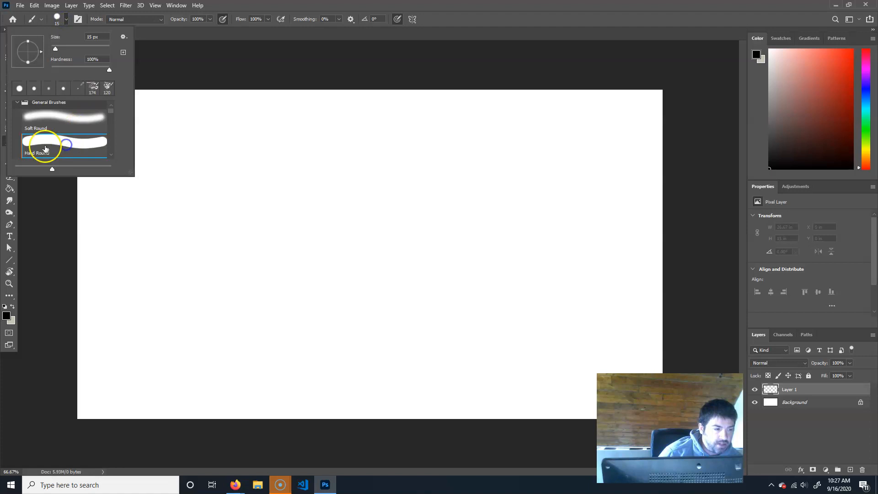
{"action": "left_click", "coordinate": [425, 8]}
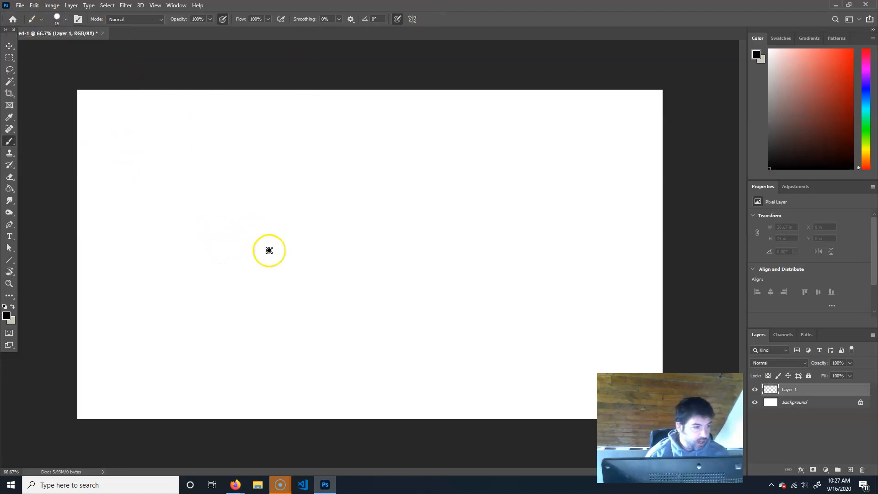
{"action": "left_click", "coordinate": [492, 8]}
- Shrink the brush tip by four increments and set the foreground colour to a fully saturated red
{"action": "key", "text": "bracketleft"}
{"action": "key", "text": "bracketleft"}
{"action": "key", "text": "bracketleft"}
{"action": "key", "text": "bracketleft"}
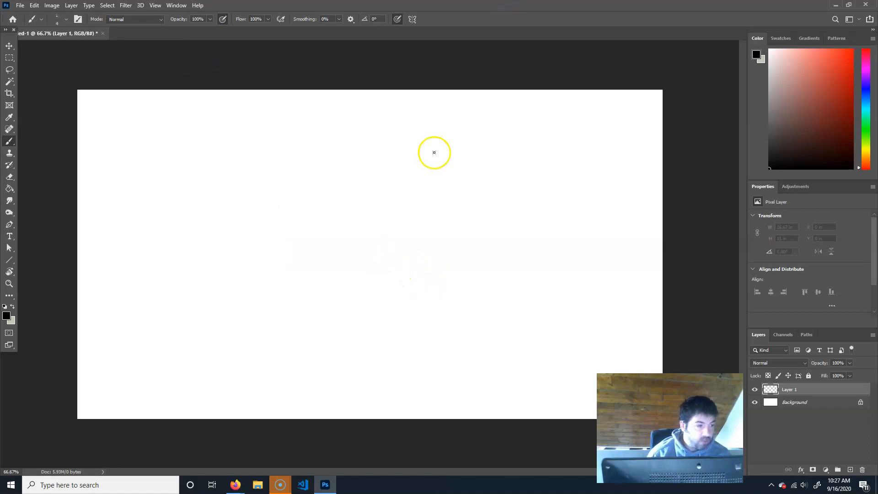
{"action": "left_click", "coordinate": [852, 50]}
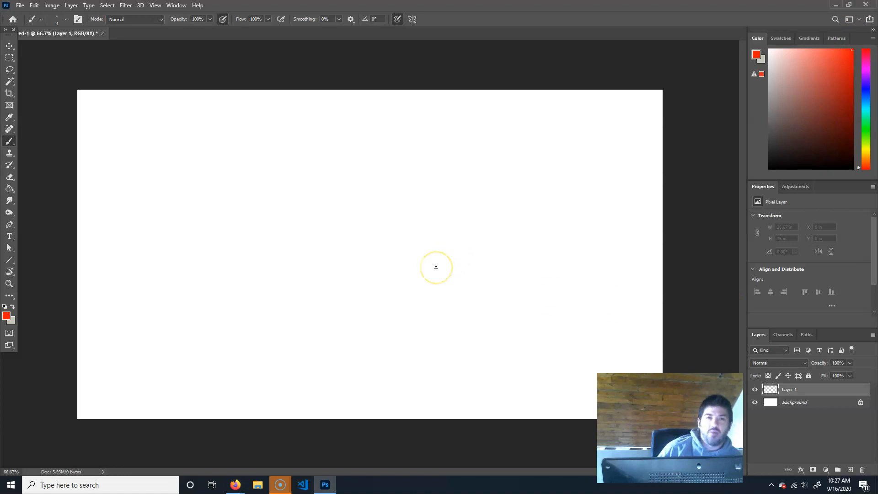
{"action": "left_click", "coordinate": [480, 324]}
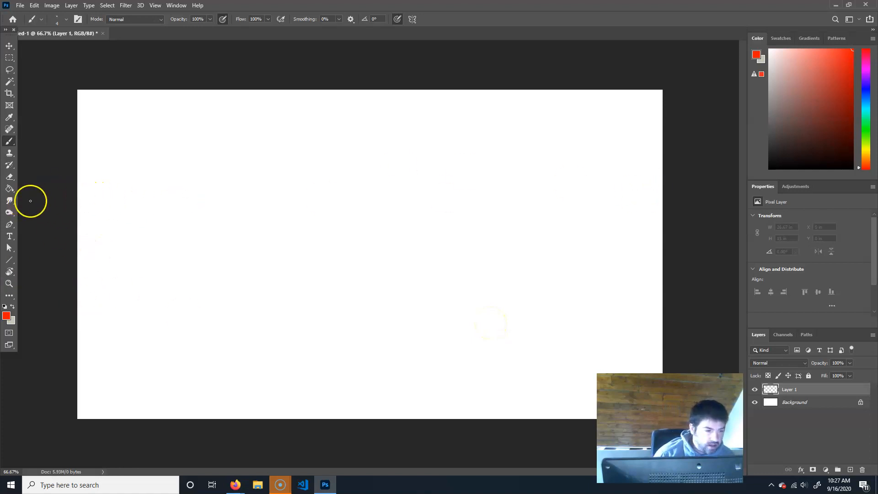
- Create a guide layout with 3 columns and 3 rows across the canvas
{"action": "left_click", "coordinate": [10, 93]}
{"action": "left_click", "coordinate": [9, 46]}
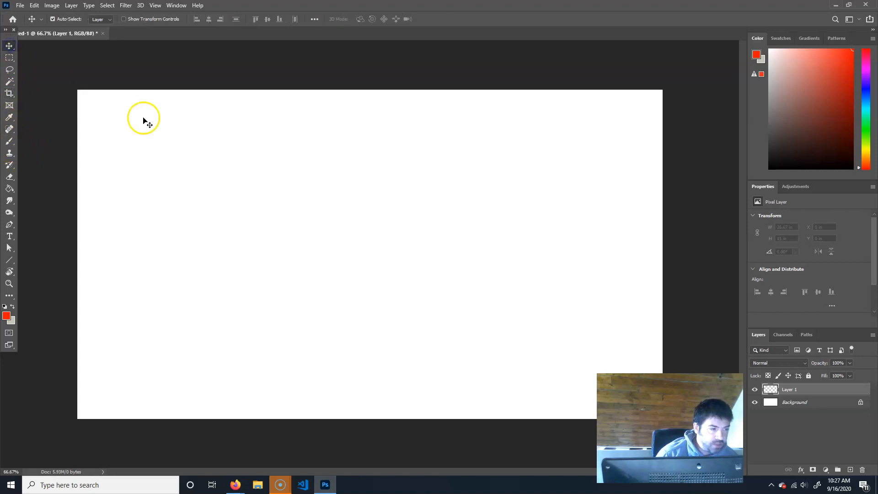
{"action": "left_click", "coordinate": [124, 6]}
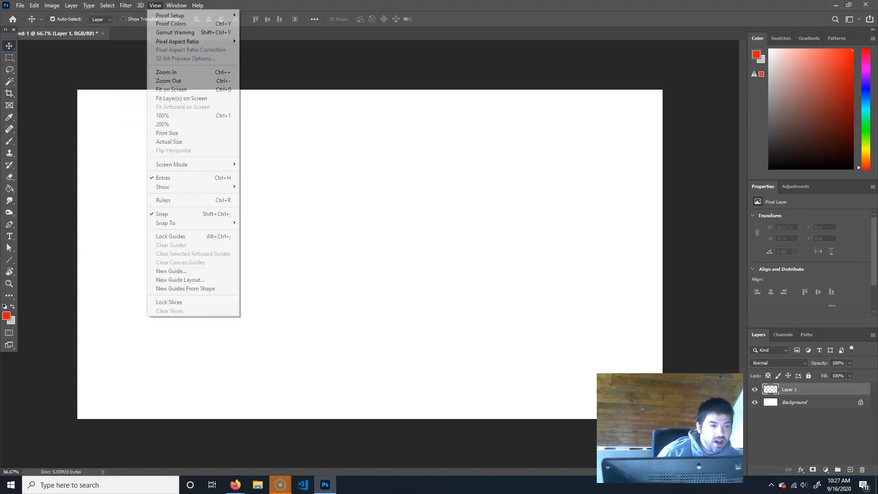
{"action": "left_click", "coordinate": [215, 280]}
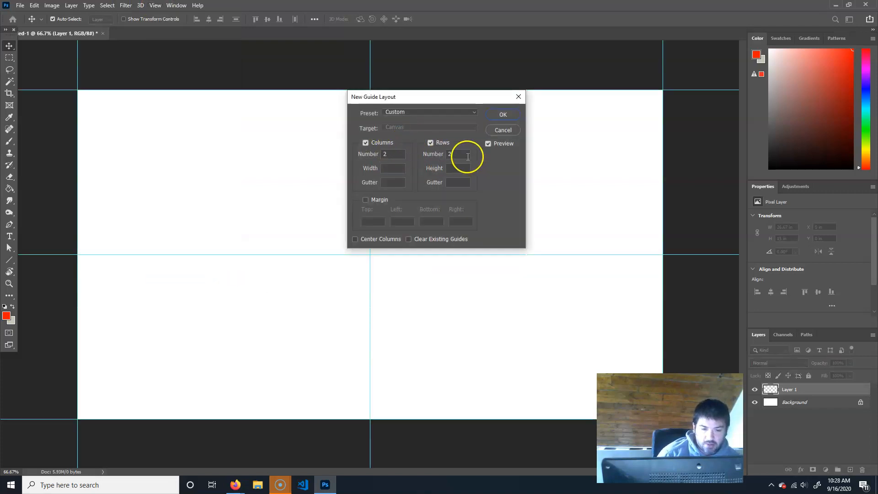
{"action": "double_click", "coordinate": [461, 155]}
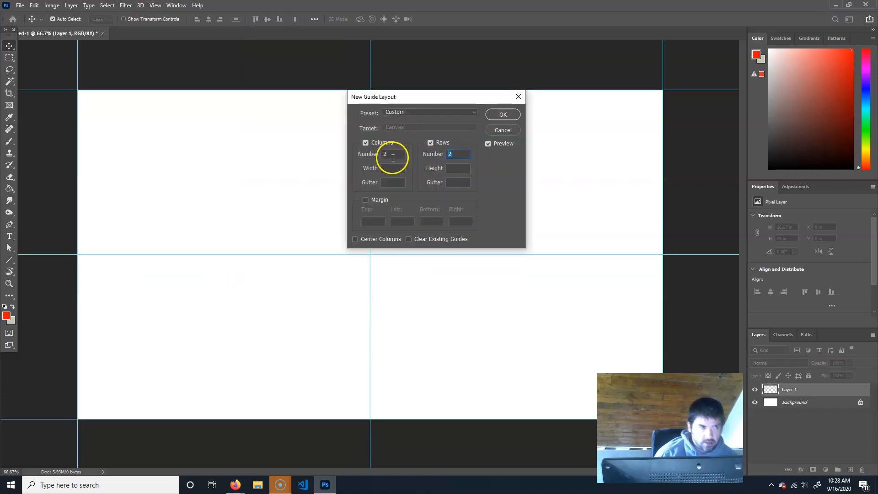
{"action": "type", "text": "3"}
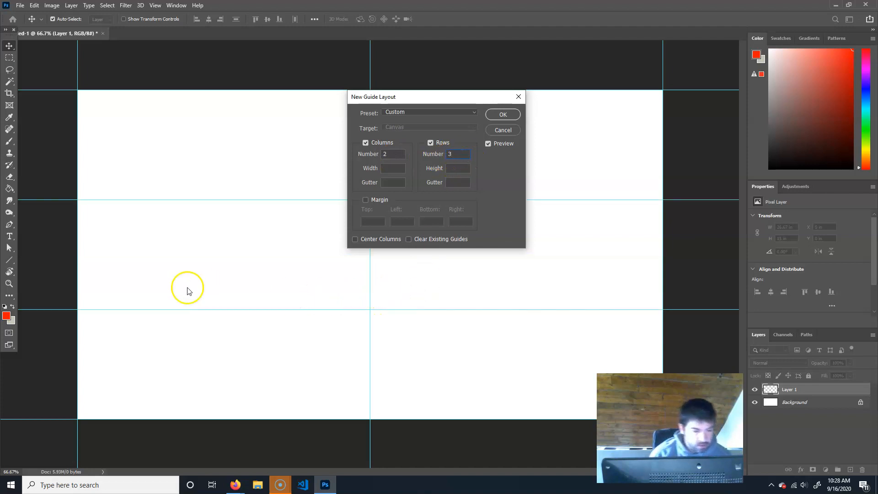
{"action": "double_click", "coordinate": [385, 155]}
{"action": "type", "text": "3"}
{"action": "left_click", "coordinate": [508, 112]}
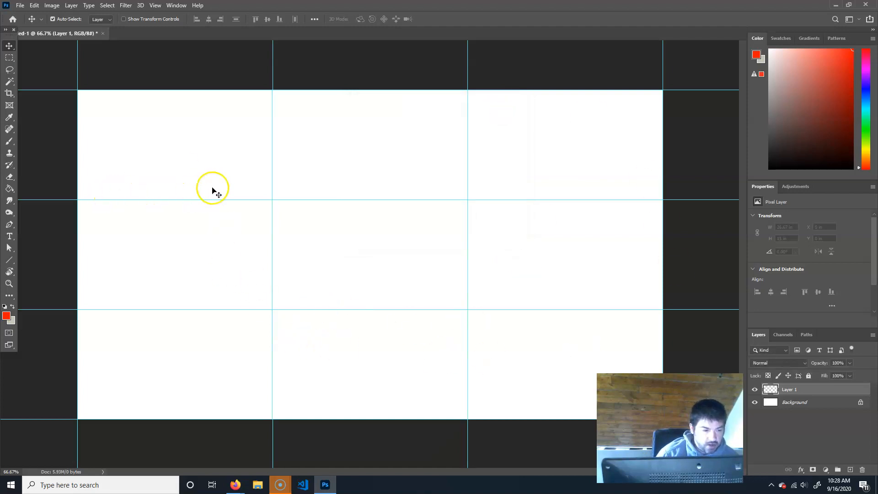
- Check the Snap To options and paint a straight red line along the upper inner horizontal guide across the full canvas width
{"action": "left_click", "coordinate": [155, 5]}
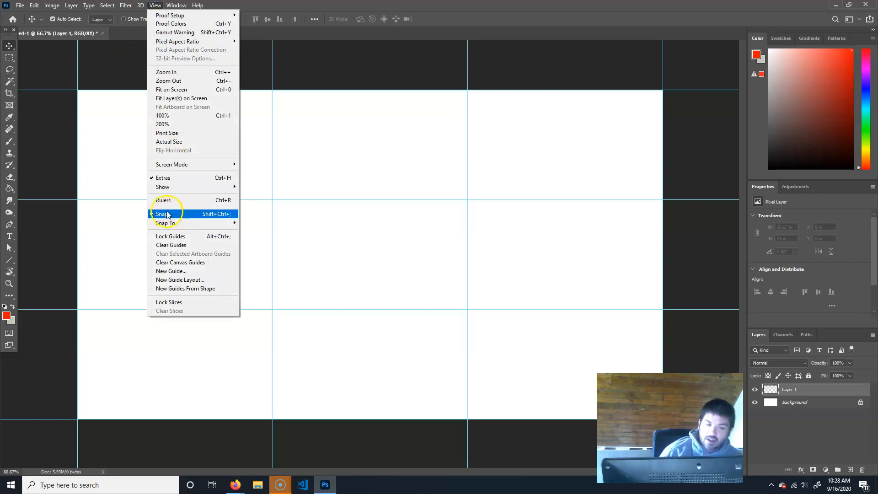
{"action": "mouse_move", "coordinate": [184, 228]}
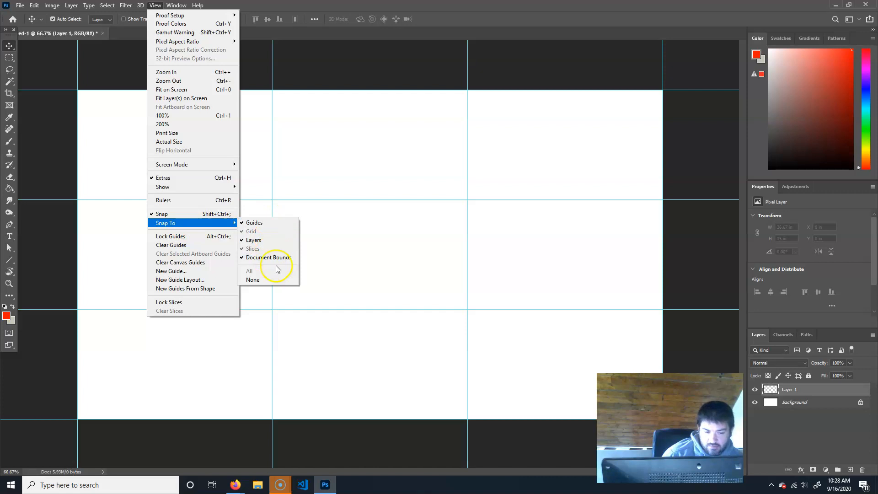
{"action": "key", "text": "Escape"}
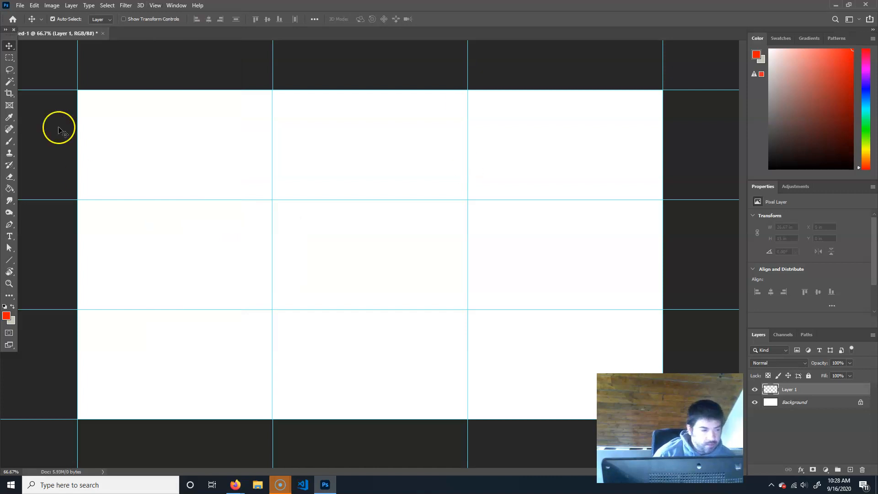
{"action": "left_click", "coordinate": [10, 141]}
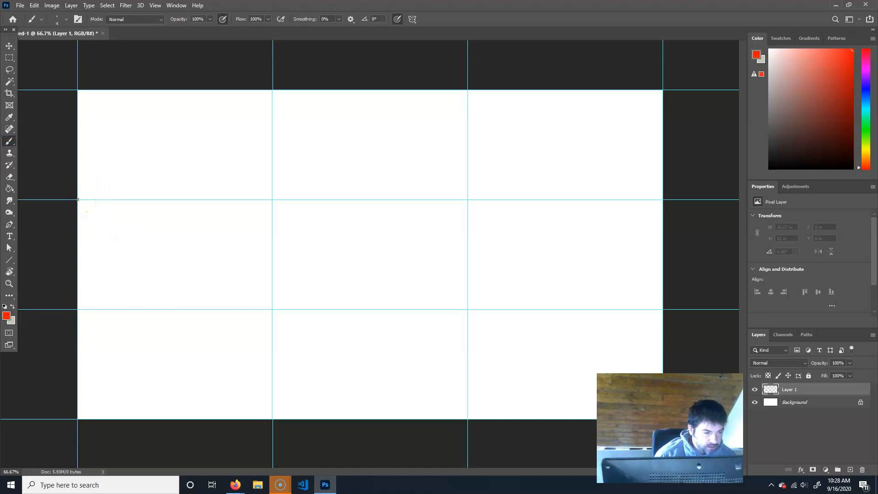
{"action": "mouse_move", "coordinate": [137, 199]}
{"action": "left_mouse_down"}
{"action": "mouse_move", "coordinate": [473, 178]}
{"action": "mouse_move", "coordinate": [708, 195]}
{"action": "left_mouse_up"}
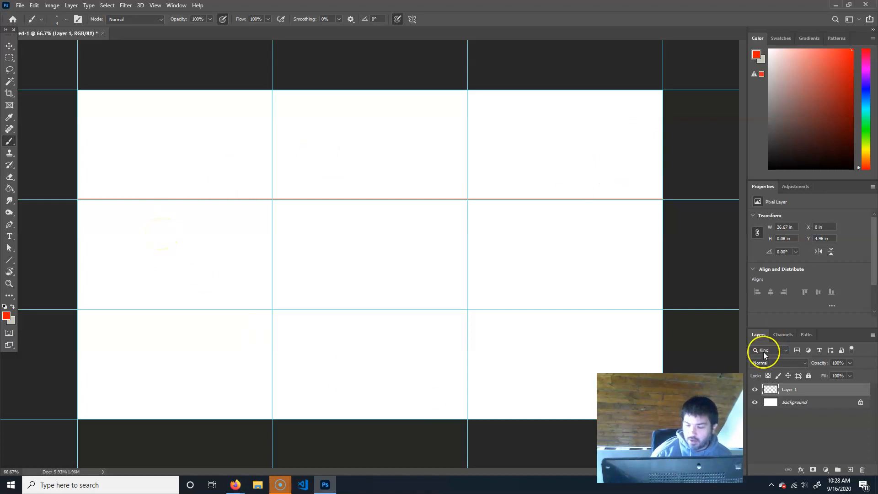
- Extend the canvas about 25 in beyond its left edge with the Crop tool
{"action": "key", "text": "c"}
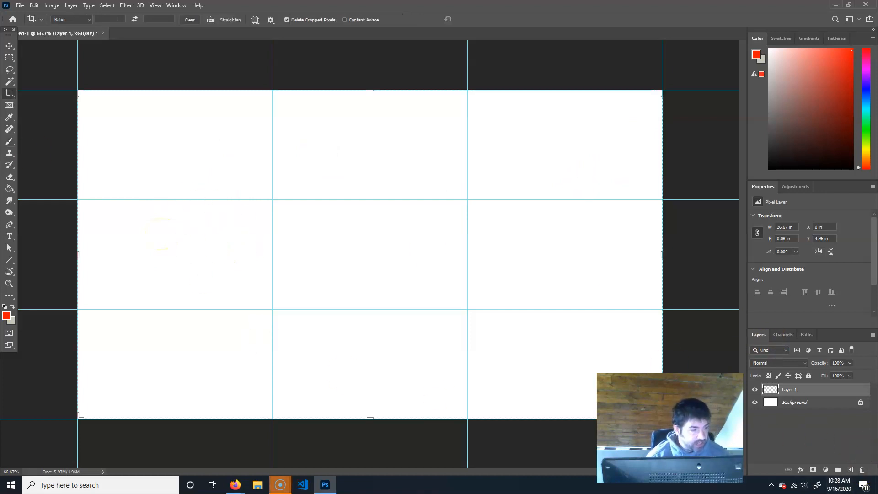
{"action": "key", "text": "ctrl+minus"}
{"action": "key", "text": "ctrl+minus"}
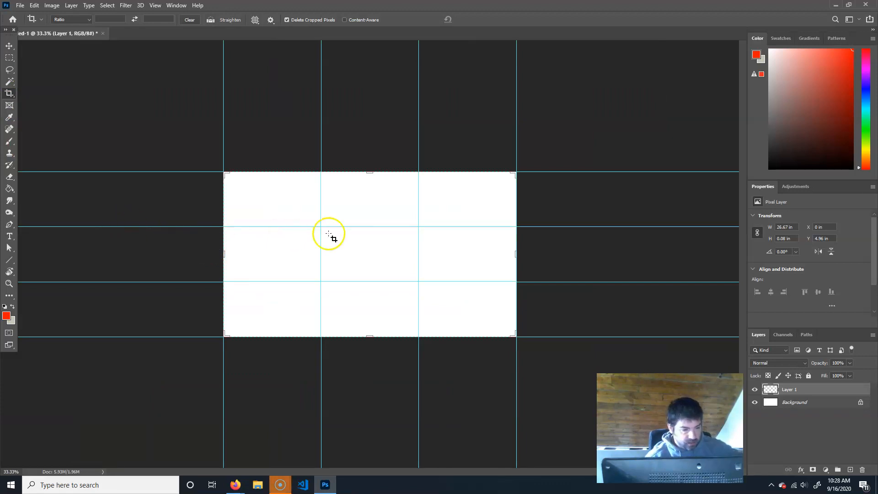
{"action": "left_click_drag", "start_coordinate": [223, 253], "coordinate": [86, 267]}
{"action": "key", "text": "Return"}
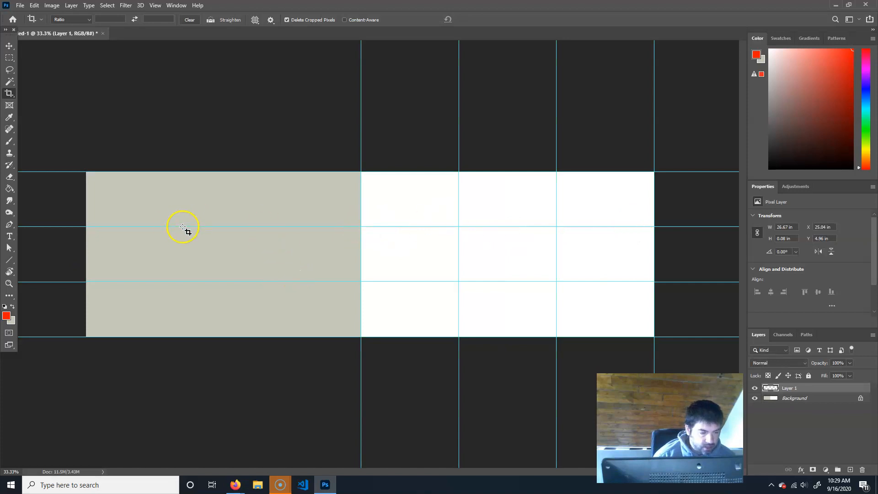
- Set the Polygon tool to draw a 100-sided star in Pixels mode with sides indented 99% and a 2 px path thickness
{"action": "left_click_drag", "start_coordinate": [11, 263], "coordinate": [59, 291]}
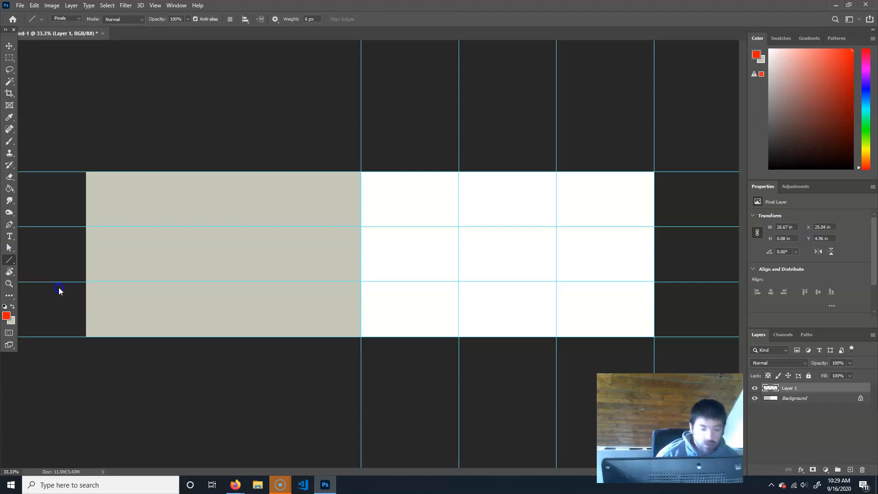
{"action": "left_click", "coordinate": [73, 18]}
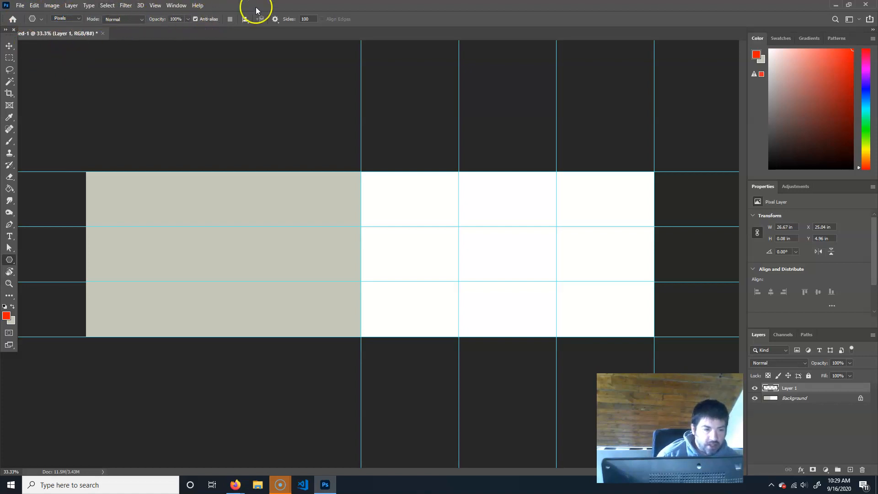
{"action": "left_click", "coordinate": [274, 21]}
{"action": "left_click", "coordinate": [242, 83]}
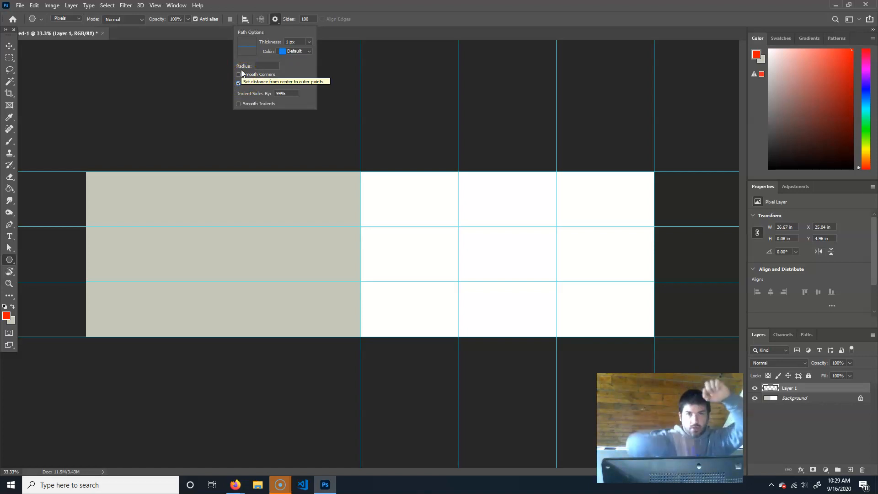
{"action": "left_click", "coordinate": [278, 94]}
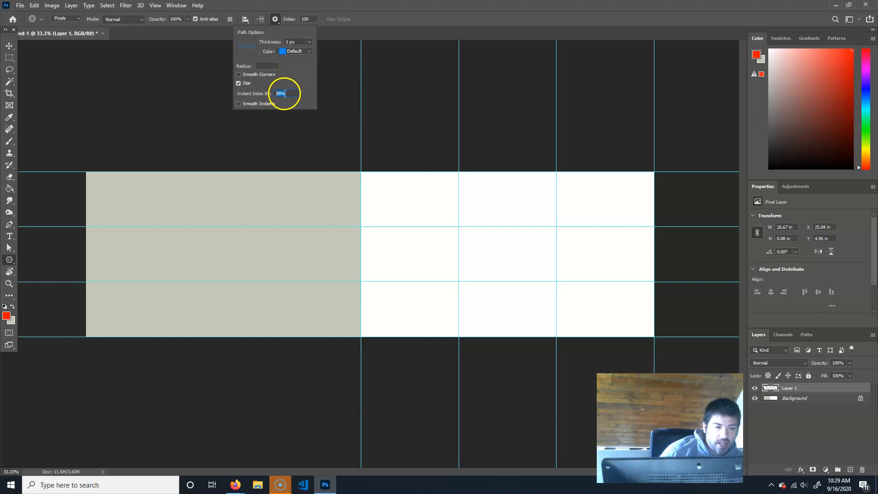
{"action": "left_click", "coordinate": [298, 42]}
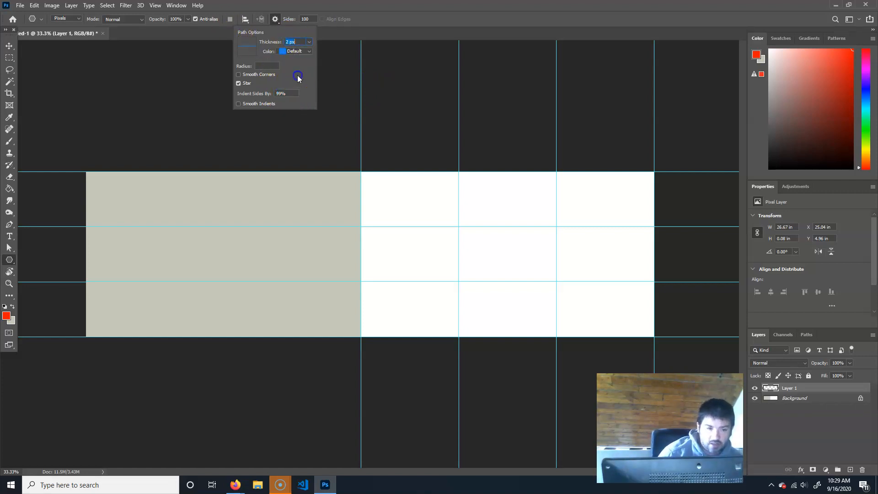
{"action": "left_click", "coordinate": [313, 19]}
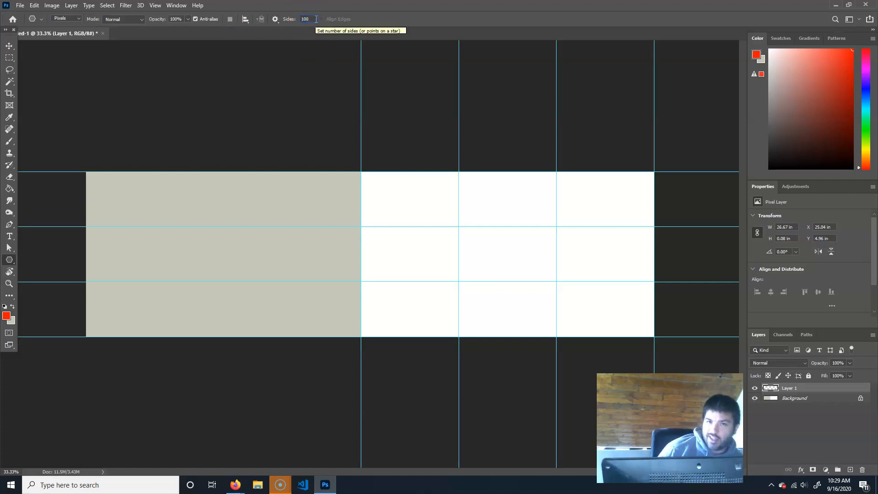
{"action": "left_click", "coordinate": [311, 18]}
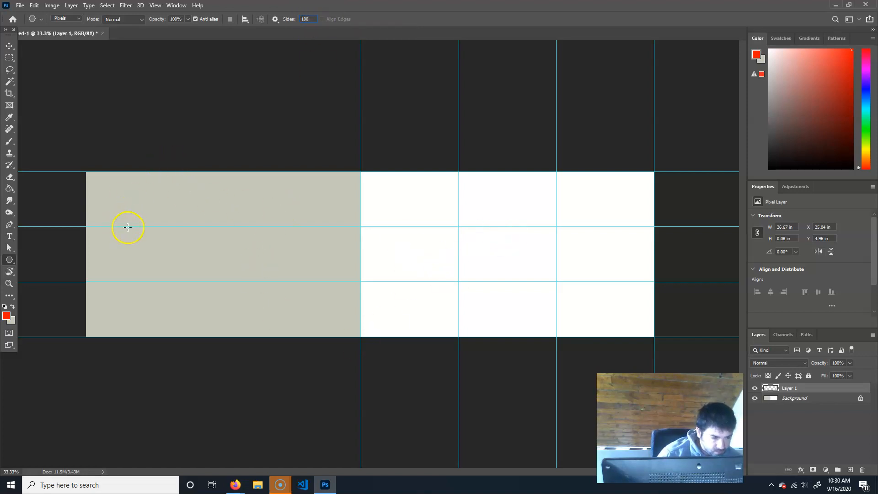
- Try a red starburst about 85 in wide, centred on the red line in the extended canvas area, and undo it
{"action": "left_click_drag", "start_coordinate": [185, 226], "coordinate": [656, 228]}
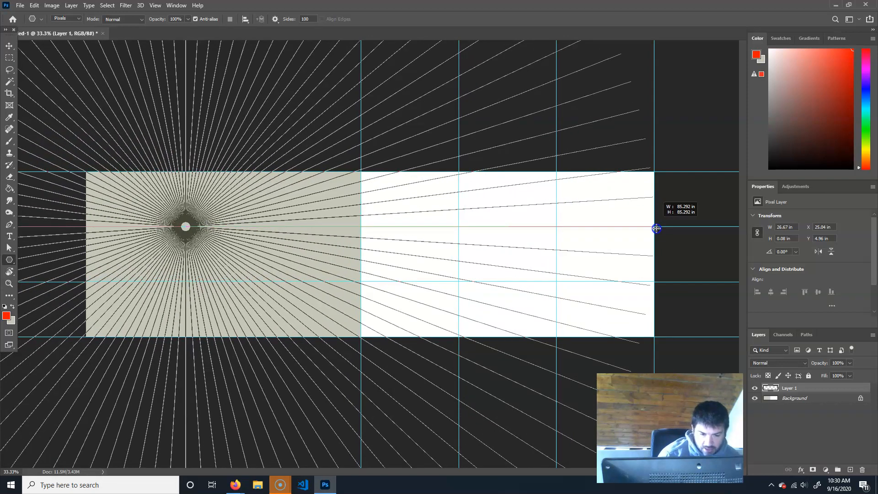
{"action": "left_click_drag", "start_coordinate": [657, 228], "coordinate": [657, 228]}
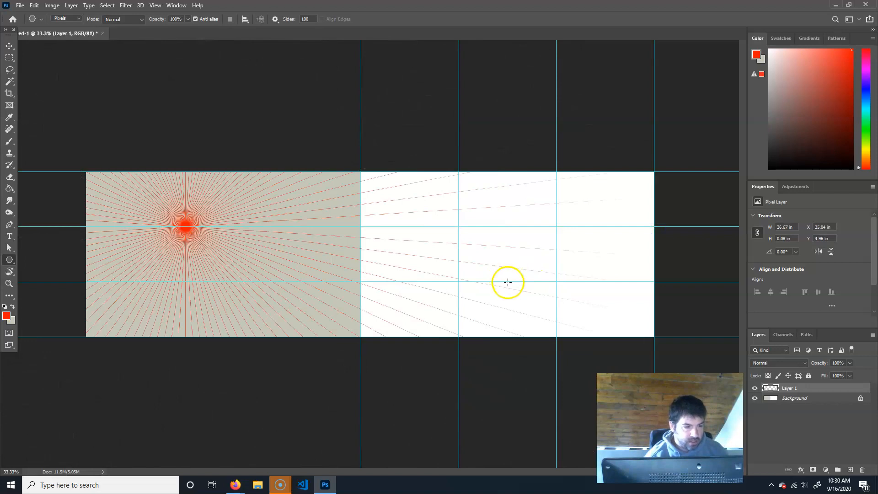
{"action": "key", "text": "ctrl+z"}
- Try to raise the star's number of sides to 1000
{"action": "left_click", "coordinate": [304, 18]}
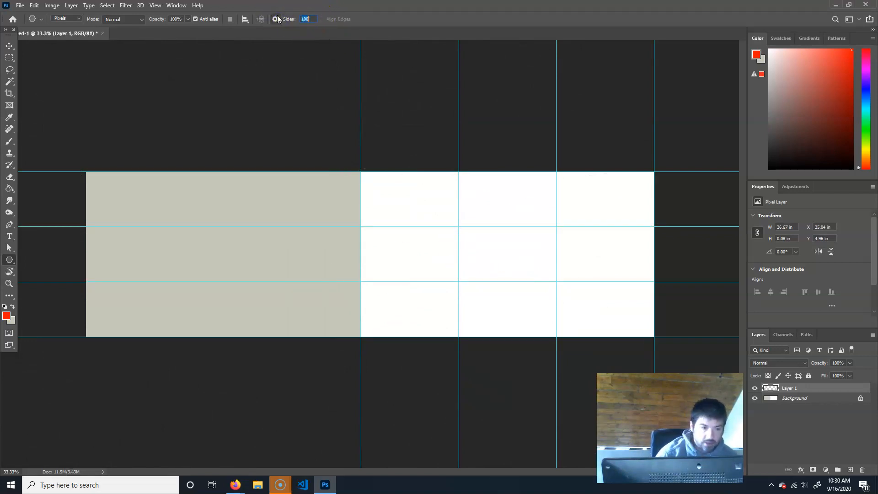
{"action": "type", "text": "1000"}
{"action": "key", "text": "Return"}
{"action": "left_click", "coordinate": [418, 179]}
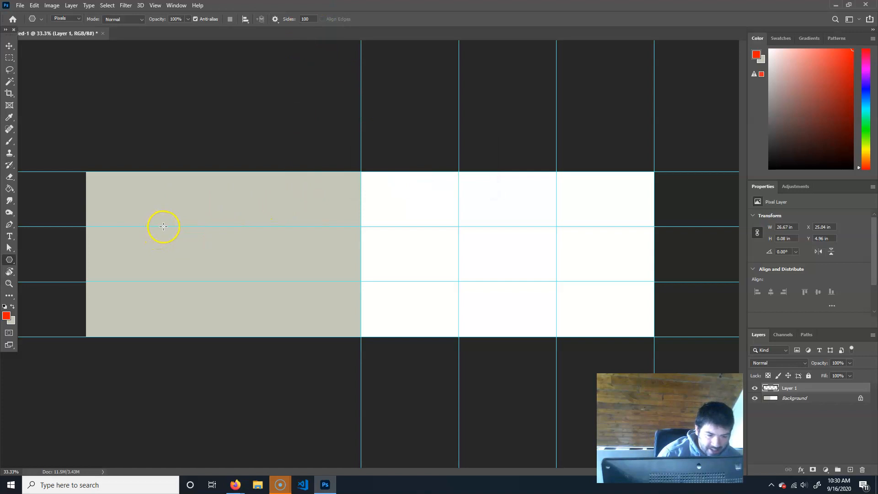
- Draw two overlapping red starbursts, about 84 in wide, centred on the horizon line in the extended canvas area
{"action": "left_click_drag", "start_coordinate": [204, 226], "coordinate": [675, 316]}
{"action": "key", "text": "ctrl+z"}
{"action": "left_click_drag", "start_coordinate": [204, 226], "coordinate": [663, 313]}
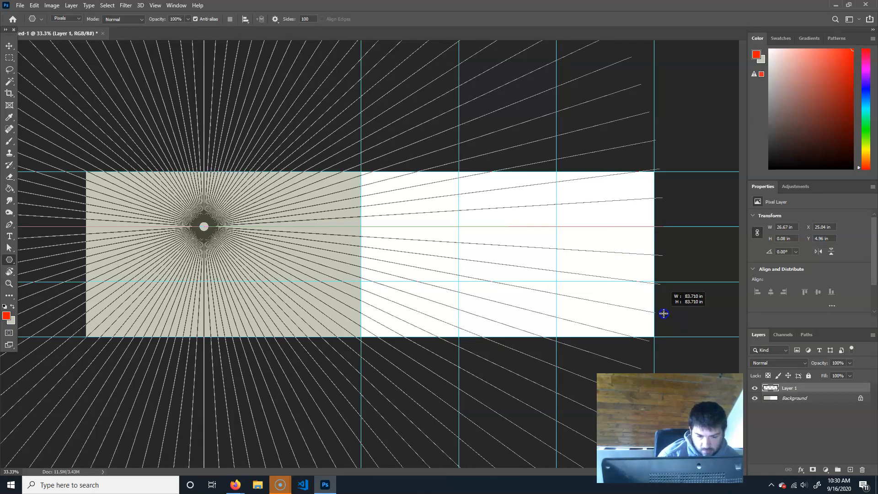
{"action": "left_click_drag", "start_coordinate": [664, 313], "coordinate": [663, 314]}
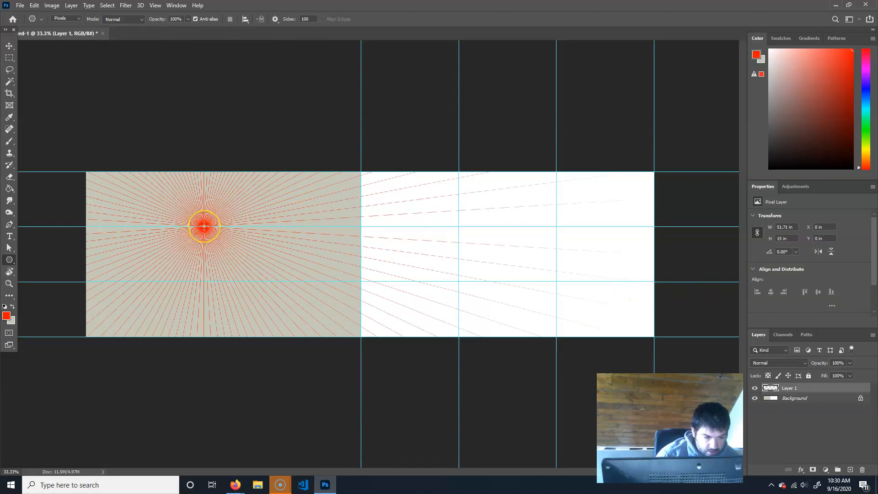
{"action": "left_click_drag", "start_coordinate": [204, 226], "coordinate": [653, 325]}
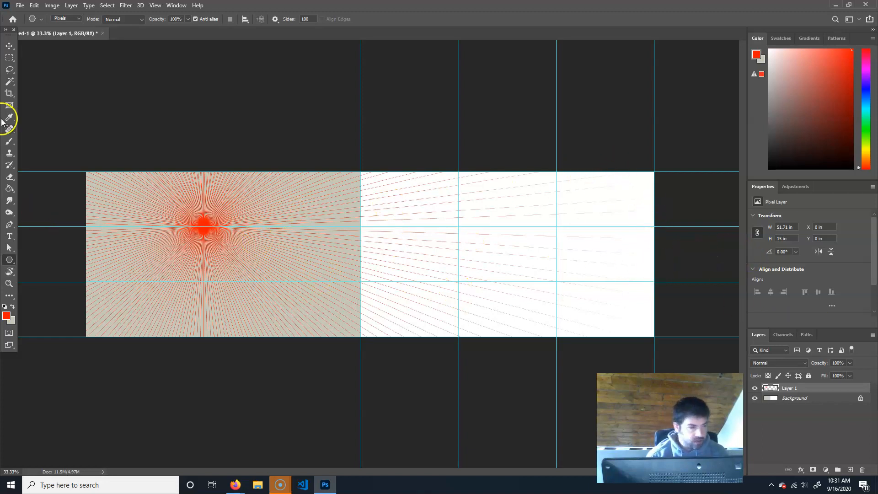
- Crop the extended area off the canvas's left side, back to the white comic panel
{"action": "key", "text": "c"}
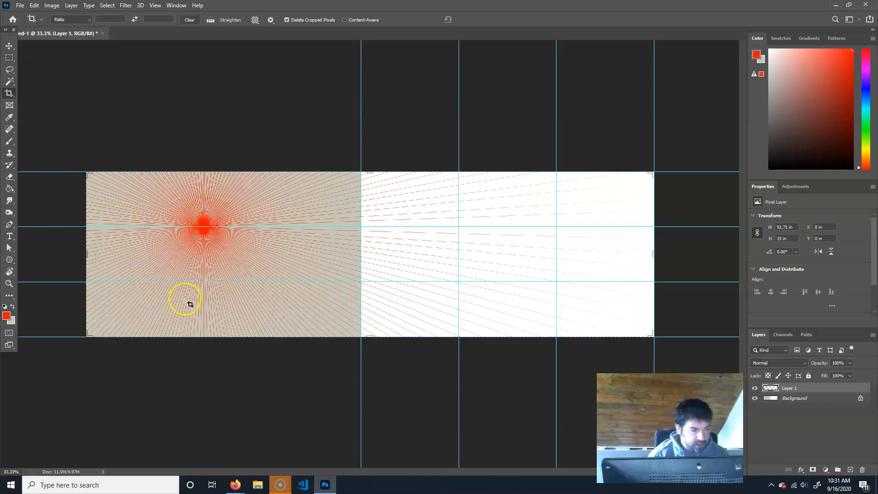
{"action": "left_click_drag", "start_coordinate": [86, 254], "coordinate": [221, 266]}
{"action": "key", "text": "Return"}
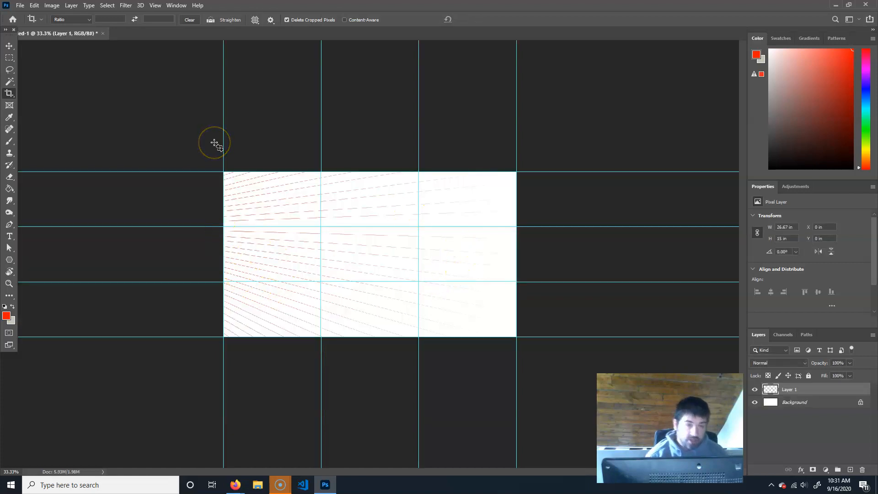
- Group the grid layer and hide the guides
{"action": "key", "text": "ctrl+g"}
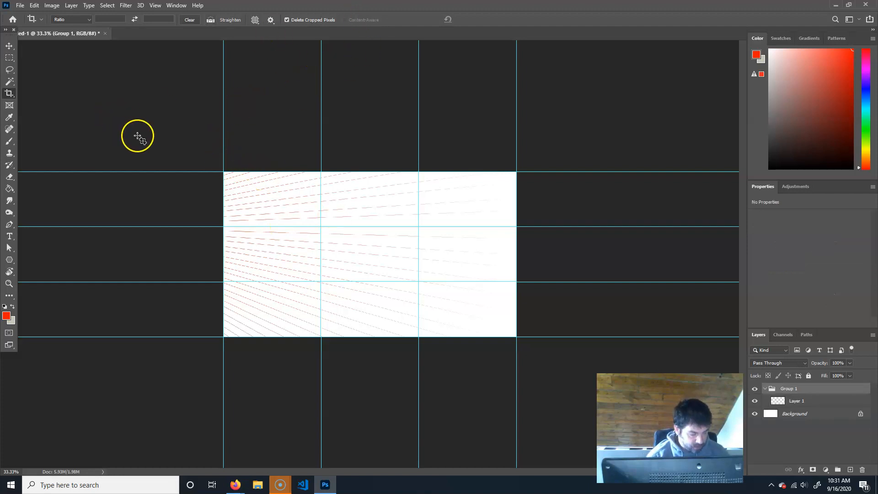
{"action": "key", "text": "ctrl+semicolon"}
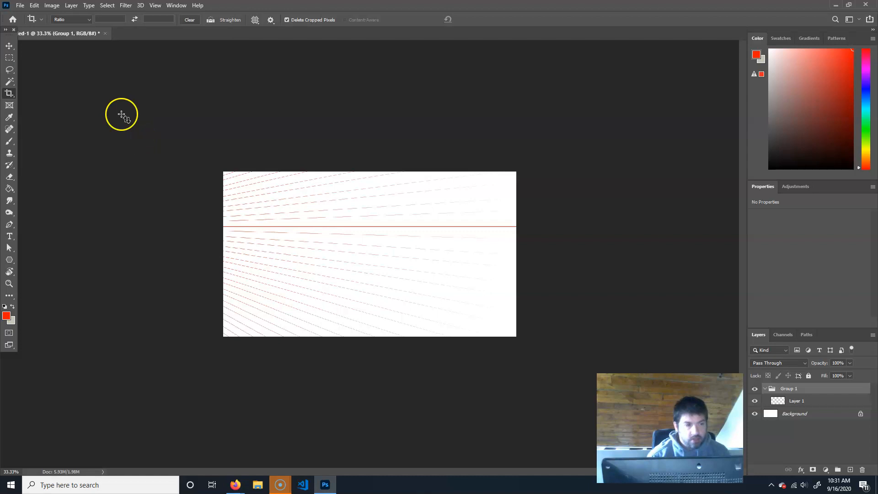
{"action": "left_click", "coordinate": [153, 6]}
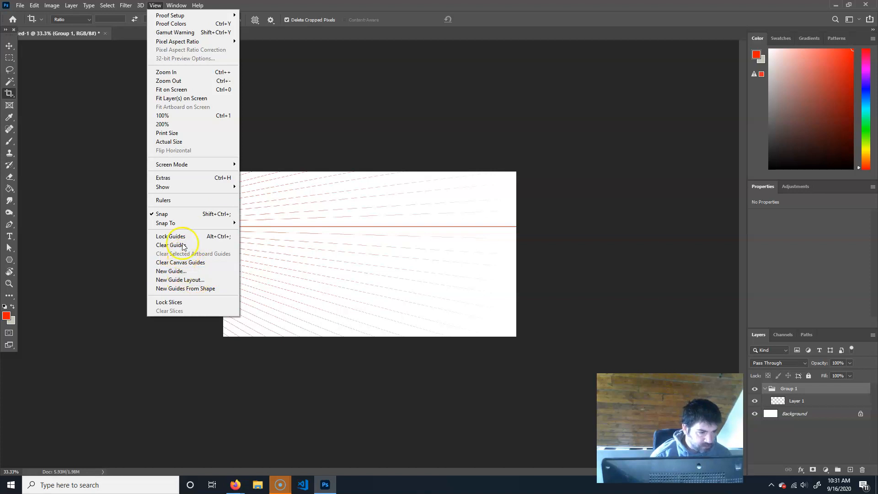
{"action": "left_click", "coordinate": [373, 30]}
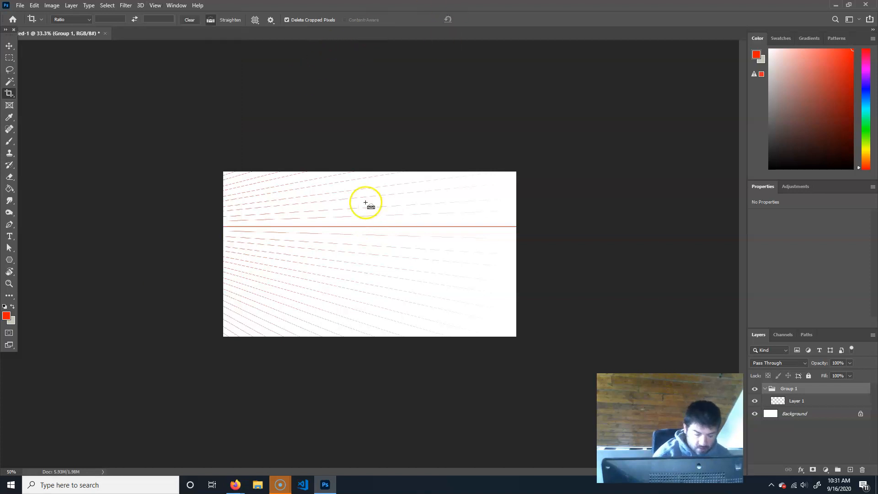
- Extend the canvas beyond its right edge to about 74.6 in wide and activate the Polygon tool
{"action": "key", "text": "ctrl+plus"}
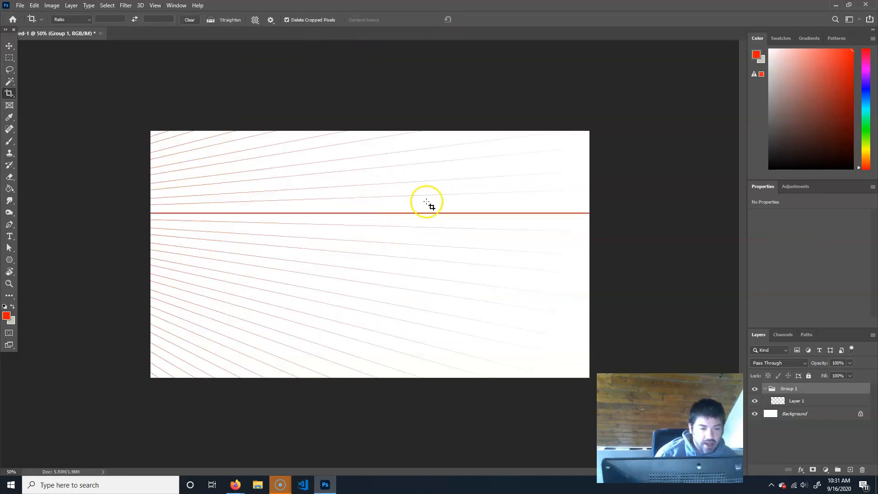
{"action": "key", "text": "ctrl+minus"}
{"action": "key", "text": "ctrl+minus"}
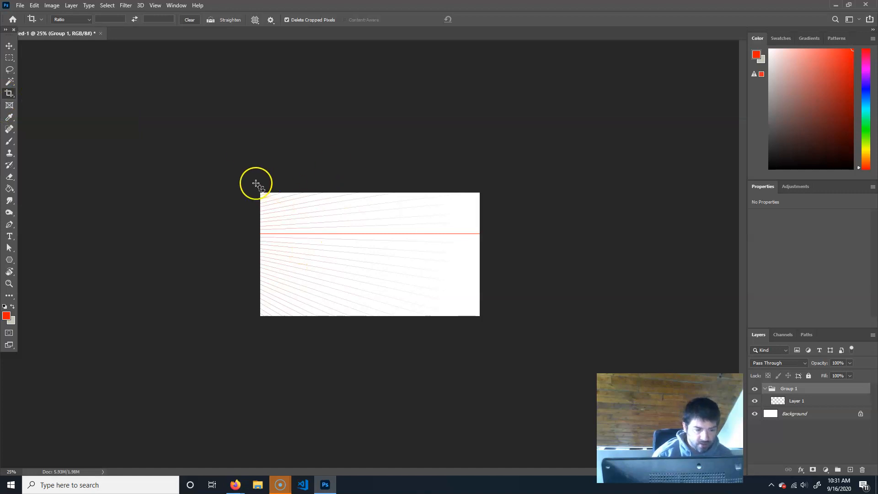
{"action": "left_click_drag", "start_coordinate": [251, 186], "coordinate": [614, 336]}
{"action": "left_click_drag", "start_coordinate": [481, 256], "coordinate": [680, 273]}
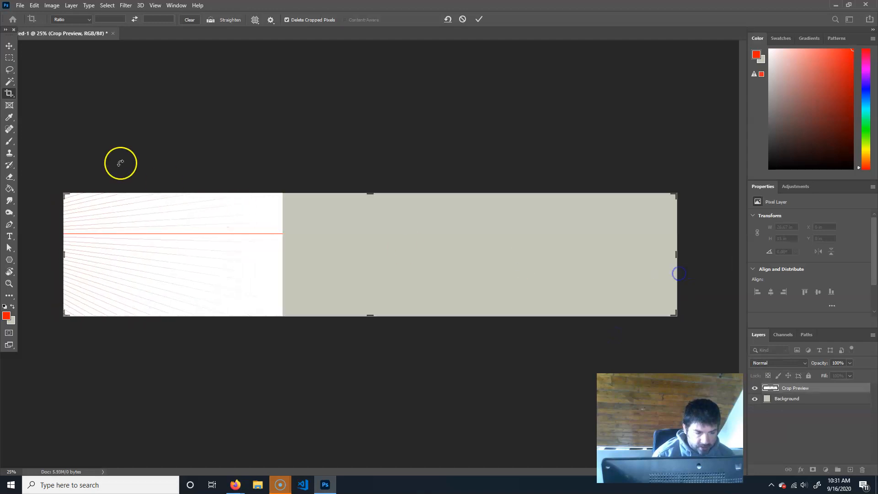
{"action": "right_click", "coordinate": [9, 259]}
{"action": "left_click", "coordinate": [600, 243]}
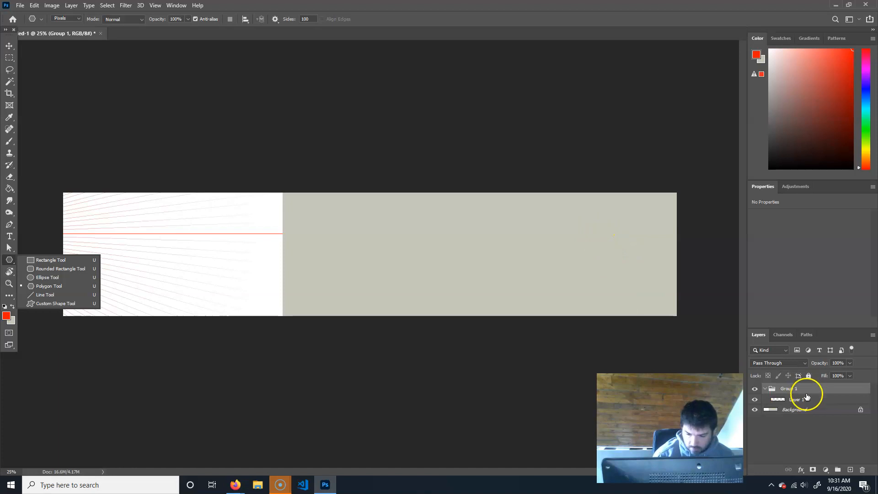
- Take the grid layer out of its group and delete the empty group
{"action": "left_click_drag", "start_coordinate": [802, 391], "coordinate": [862, 470]}
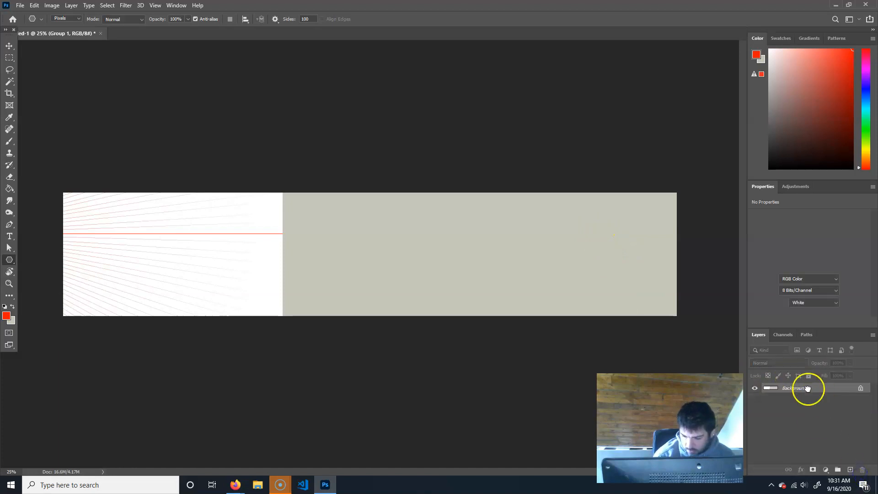
{"action": "key", "text": "ctrl+z"}
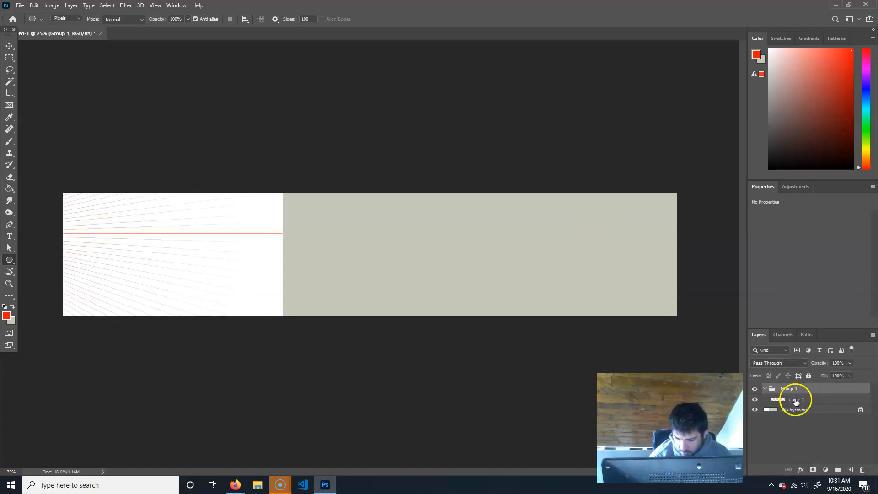
{"action": "left_click", "coordinate": [802, 400]}
{"action": "left_click_drag", "start_coordinate": [808, 402], "coordinate": [863, 470]}
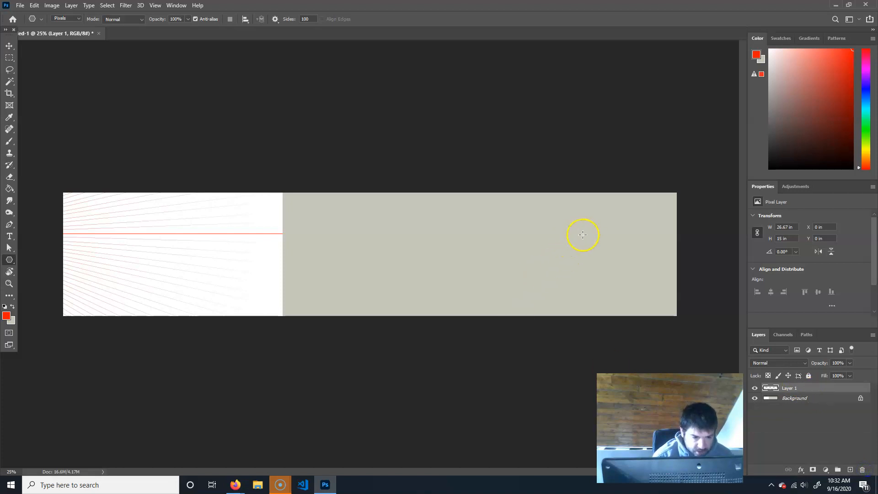
- Try a large red starburst in the extended canvas area, and undo it together with the canvas extension and the layer group
{"action": "left_click_drag", "start_coordinate": [486, 238], "coordinate": [61, 191]}
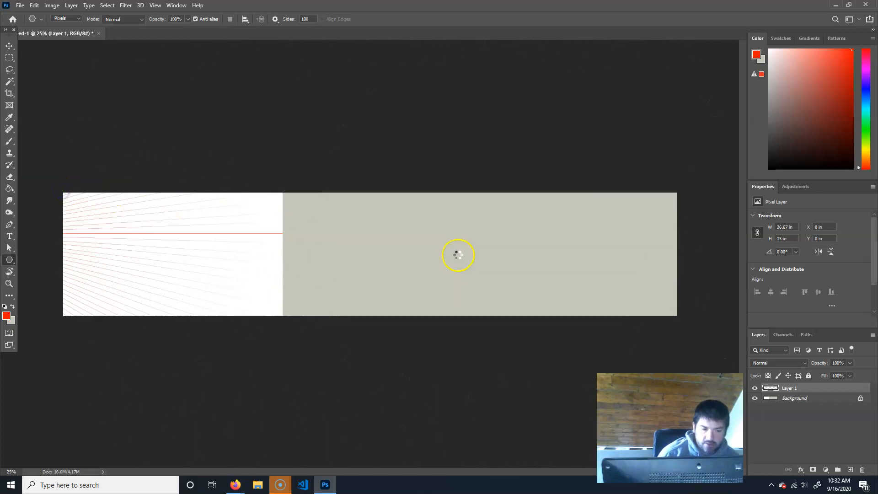
{"action": "left_click_drag", "start_coordinate": [482, 233], "coordinate": [136, 251]}
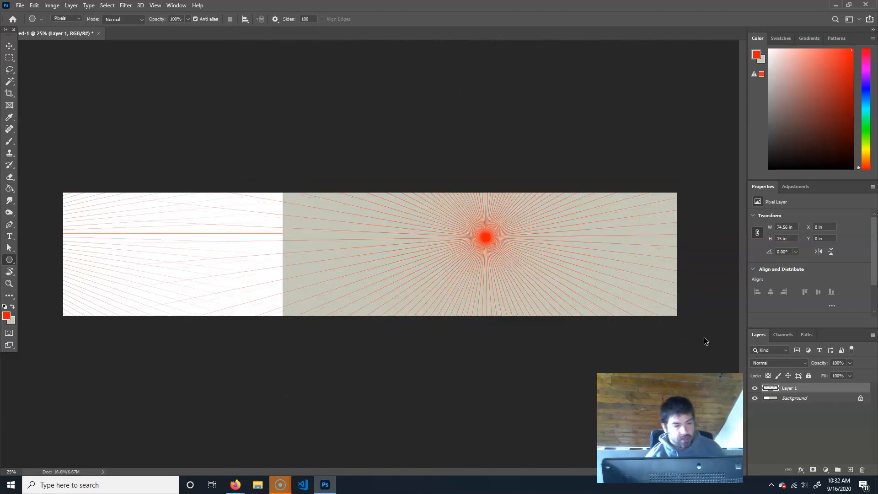
{"action": "key", "text": "ctrl+z"}
{"action": "key", "text": "ctrl+z"}
{"action": "key", "text": "ctrl+z"}
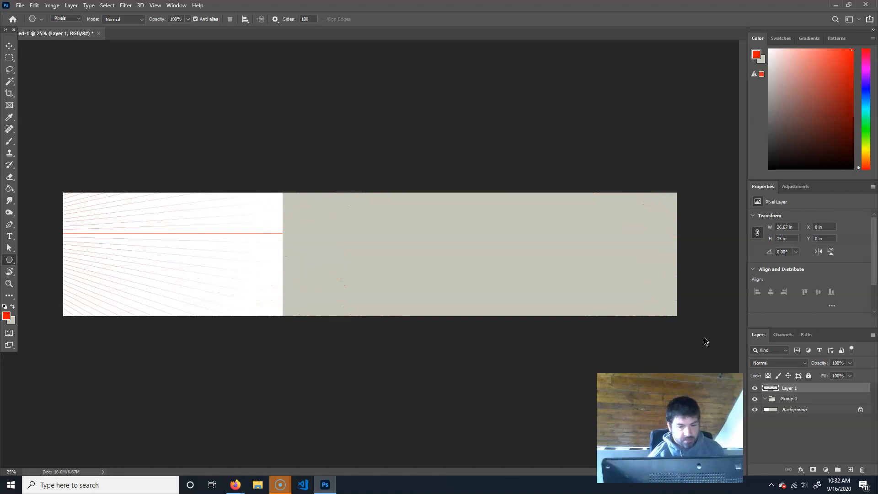
{"action": "key", "text": "ctrl+z"}
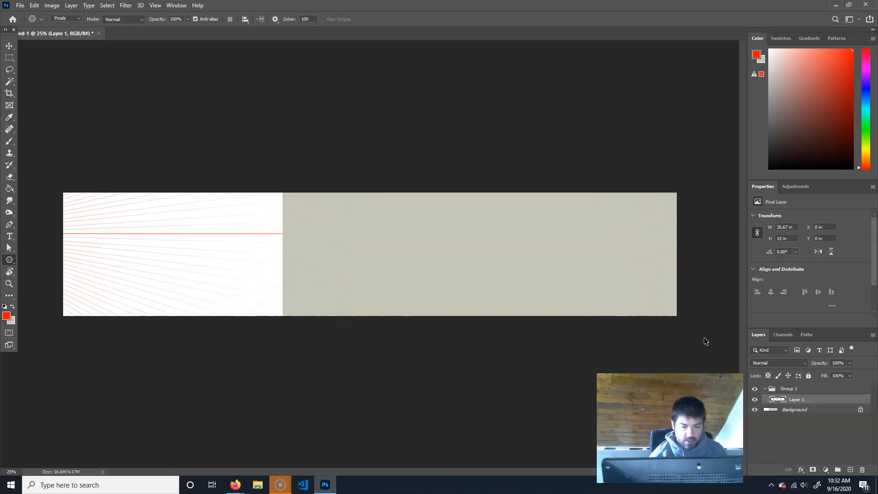
{"action": "key", "text": "ctrl+z"}
{"action": "key", "text": "ctrl+z"}
{"action": "key", "text": "ctrl+z"}
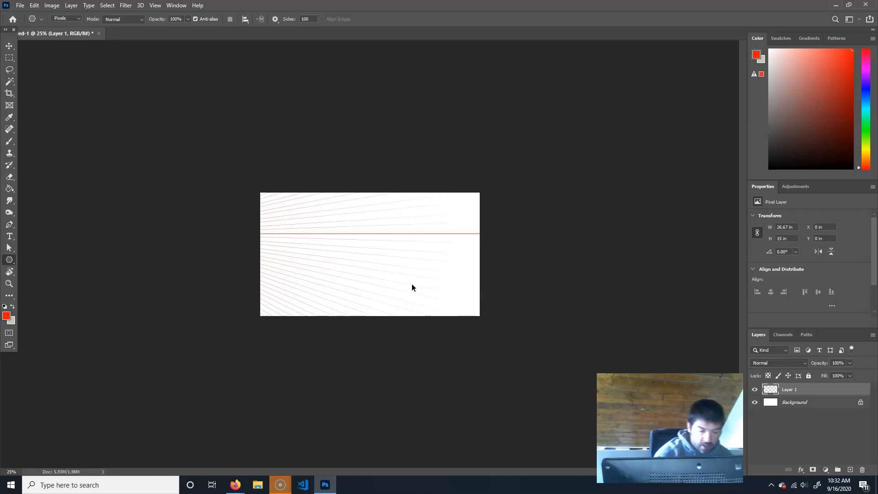
- Set the grid layer's opacity to 50% and lock the layer
{"action": "key", "text": "ctrl+plus"}
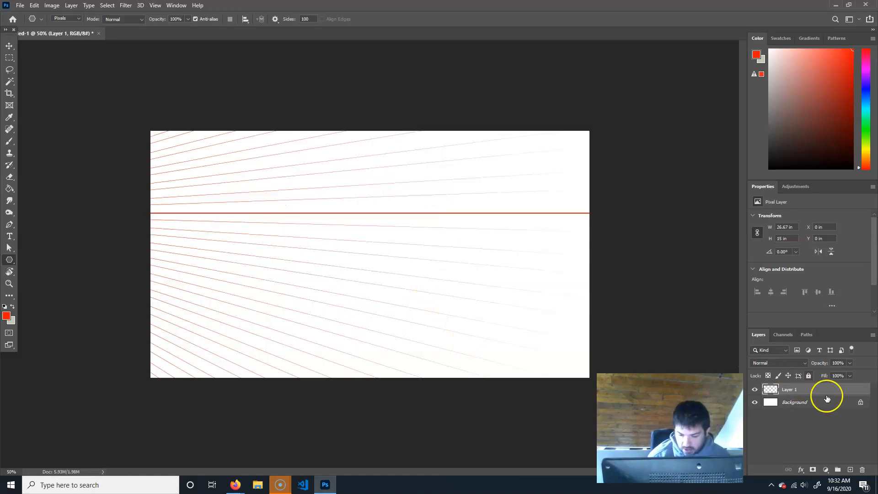
{"action": "left_click", "coordinate": [849, 364]}
{"action": "left_click_drag", "start_coordinate": [830, 374], "coordinate": [821, 376]}
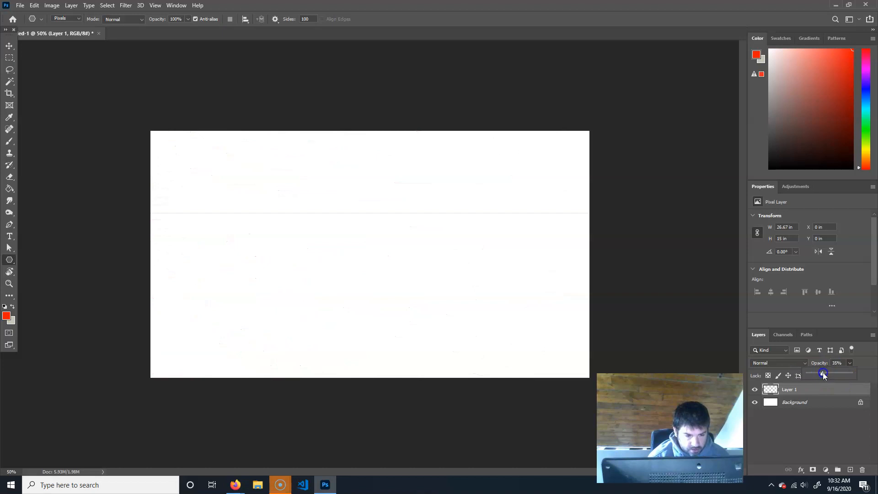
{"action": "left_click", "coordinate": [840, 363]}
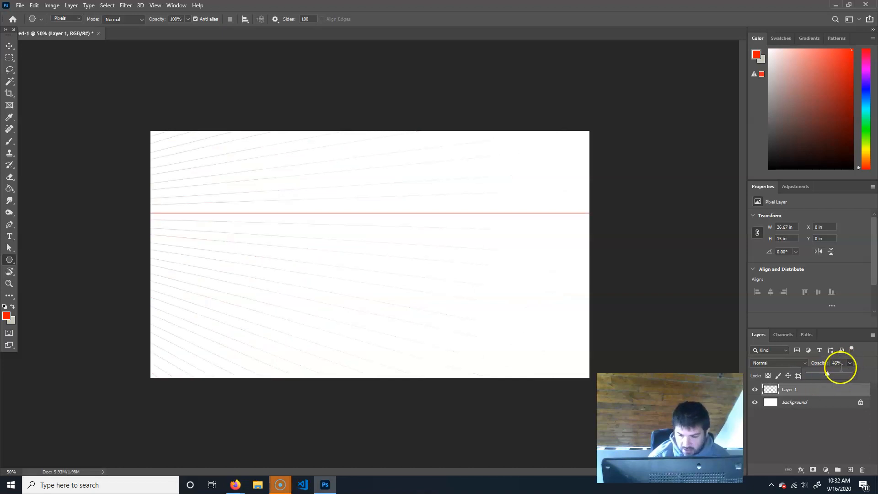
{"action": "type", "text": "50"}
{"action": "key", "text": "Return"}
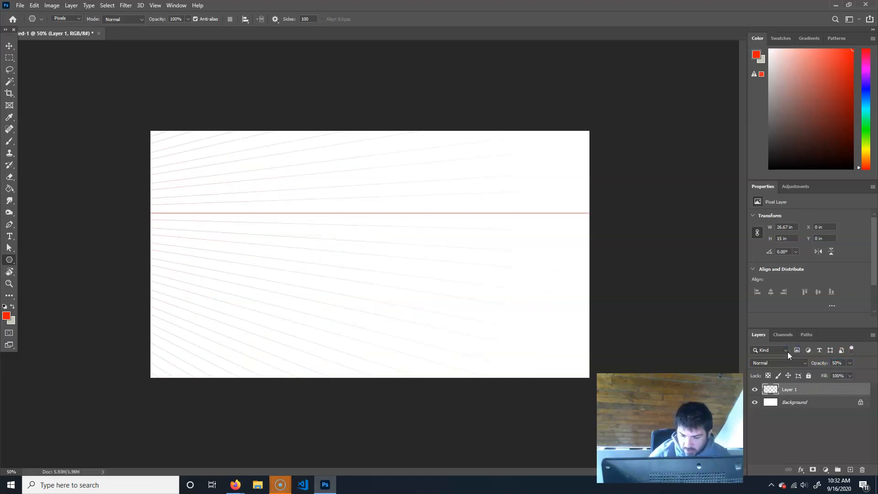
{"action": "left_click", "coordinate": [809, 376]}
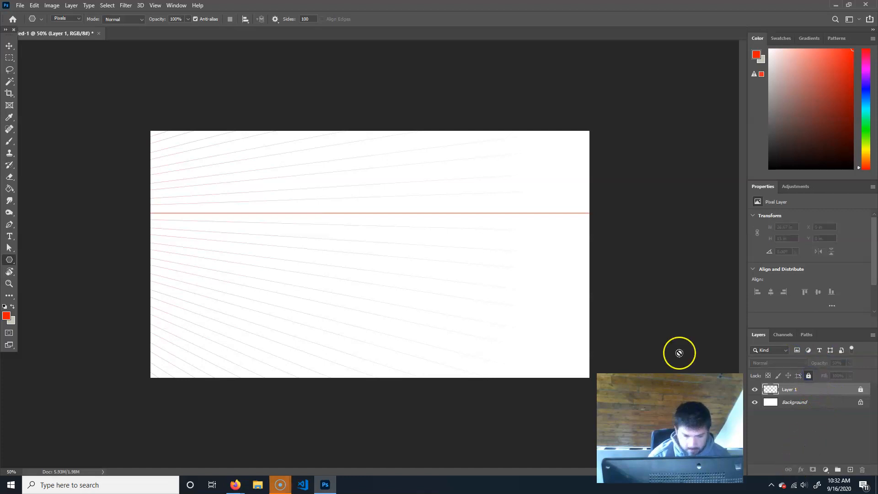
- Add a new layer beneath the locked grid layer and rename the grid layer perspGrid
{"action": "left_click", "coordinate": [858, 469]}
{"action": "left_click_drag", "start_coordinate": [800, 391], "coordinate": [803, 403]}
{"action": "double_click", "coordinate": [790, 389]}
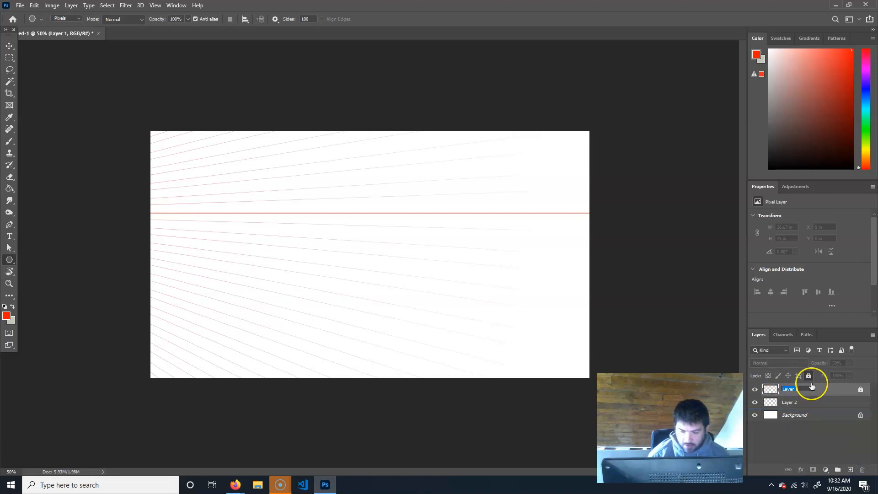
{"action": "type", "text": "c"}
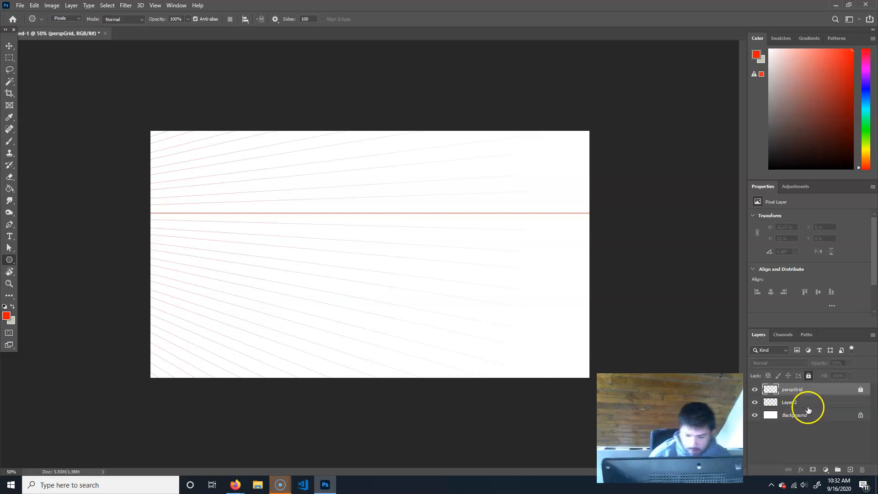
- On Layer 2, draw two straight black brush lines along grid rays below the horizon, spanning the panel from edge to edge
{"action": "left_click", "coordinate": [793, 402]}
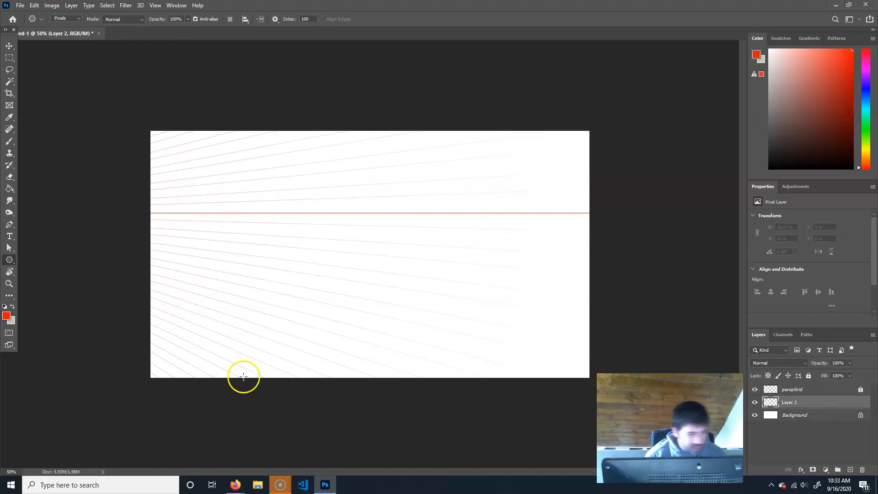
{"action": "left_click", "coordinate": [6, 146]}
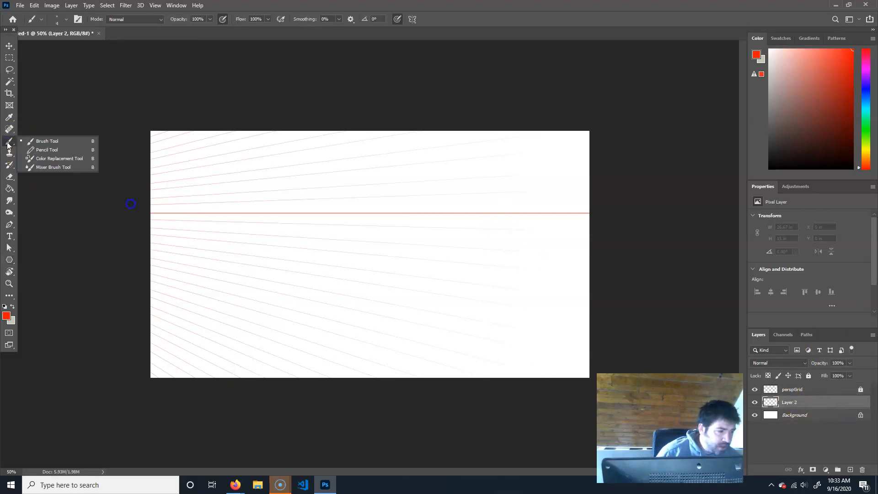
{"action": "left_click", "coordinate": [48, 142]}
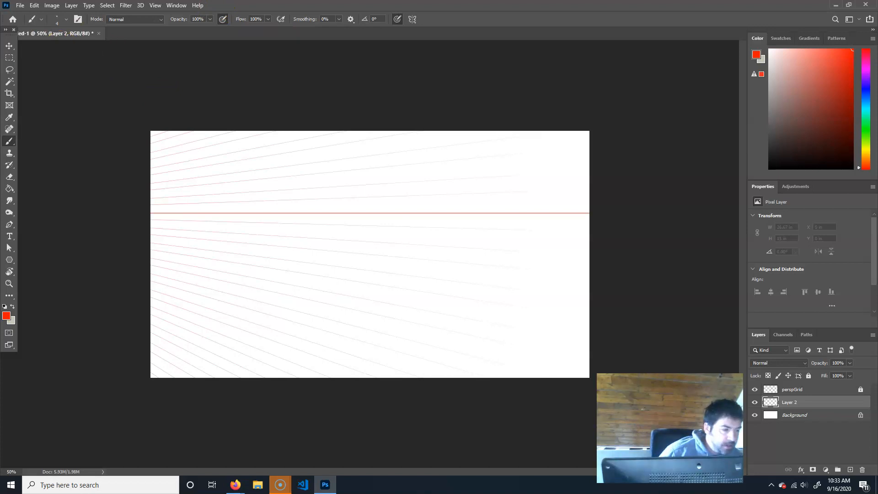
{"action": "key", "text": "d"}
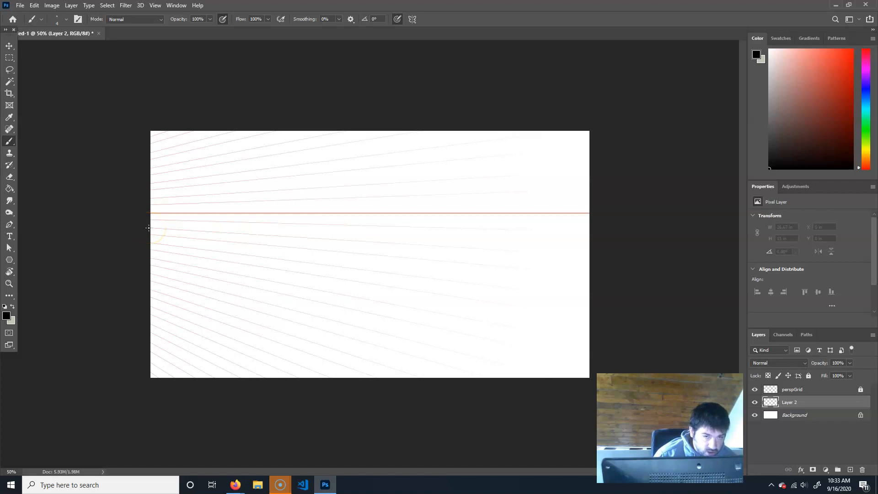
{"action": "left_click", "coordinate": [591, 255], "text": "shift"}
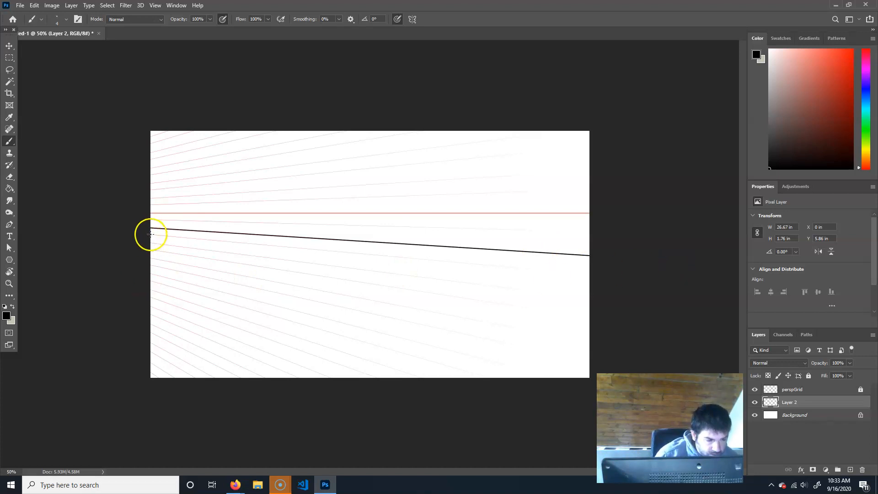
{"action": "left_click", "coordinate": [591, 274], "text": "shift"}
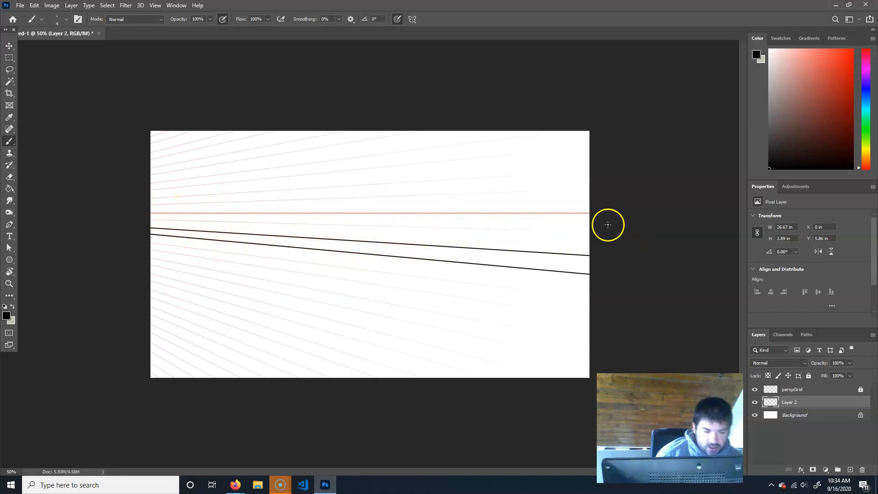
- Draw separate straight base segments with gaps between them along the first grid ray below the horizon, reaching the panel's right edge
{"action": "left_click", "coordinate": [163, 220]}
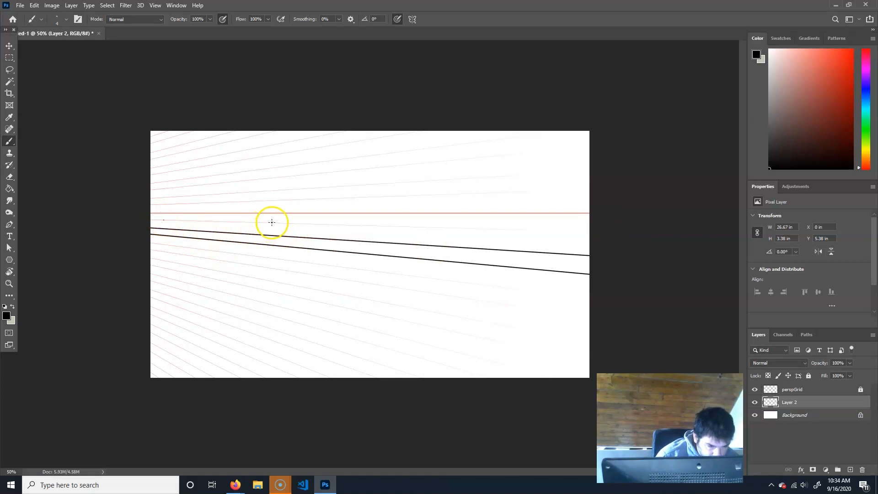
{"action": "left_click", "coordinate": [271, 223], "text": "shift"}
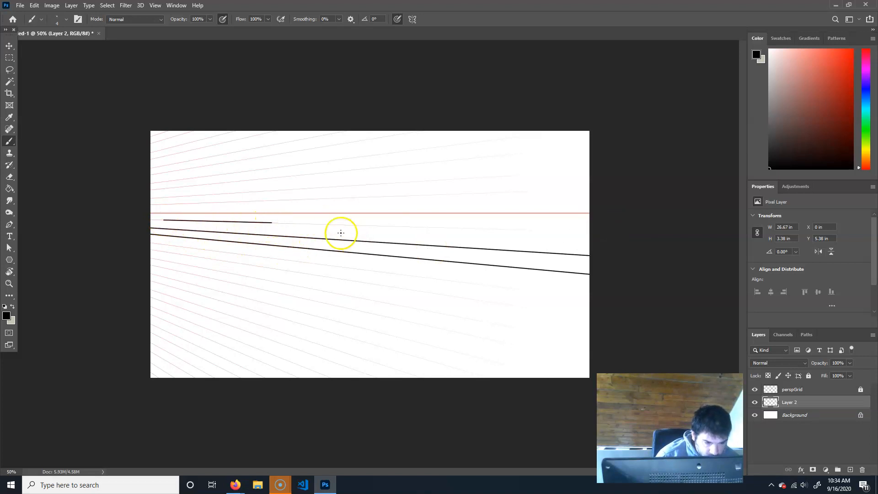
{"action": "left_click", "coordinate": [318, 223]}
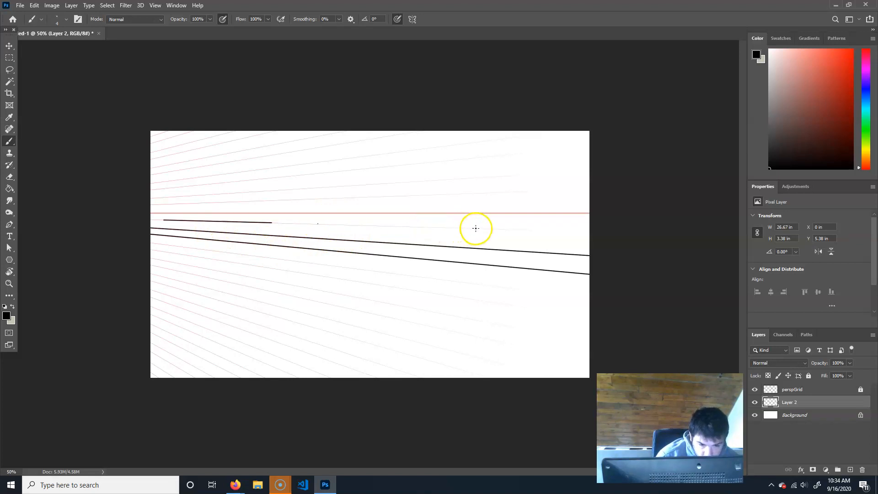
{"action": "left_click", "coordinate": [478, 229], "text": "shift"}
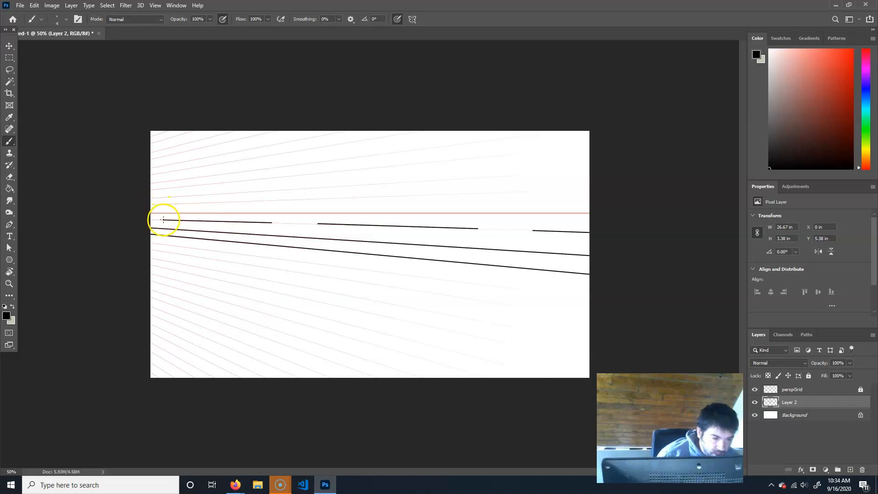
- Draw vertical lines from both ends of the leftmost base segment up to the panel's top edge, undoing stray strokes
{"action": "mouse_move", "coordinate": [164, 220]}
{"action": "left_mouse_down"}
{"action": "mouse_move", "coordinate": [186, 190]}
{"action": "mouse_move", "coordinate": [195, 196]}
{"action": "mouse_move", "coordinate": [135, 197]}
{"action": "mouse_move", "coordinate": [196, 167]}
{"action": "left_mouse_up"}
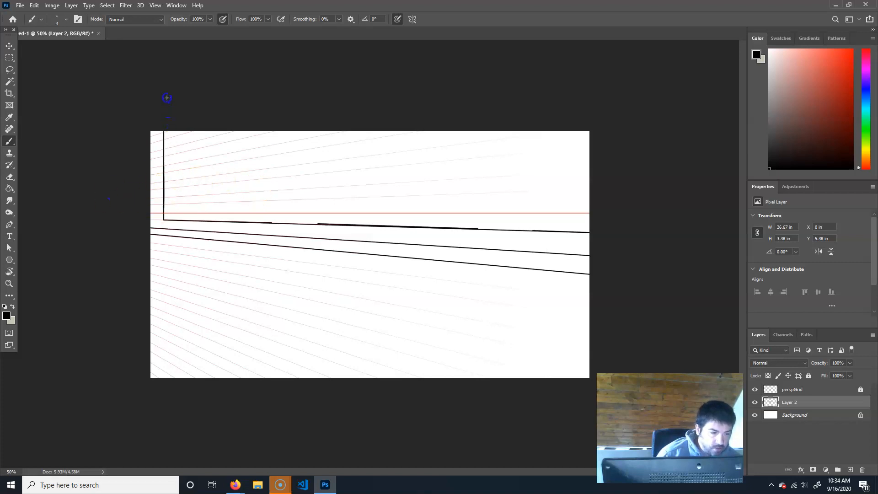
{"action": "key", "text": "ctrl+z"}
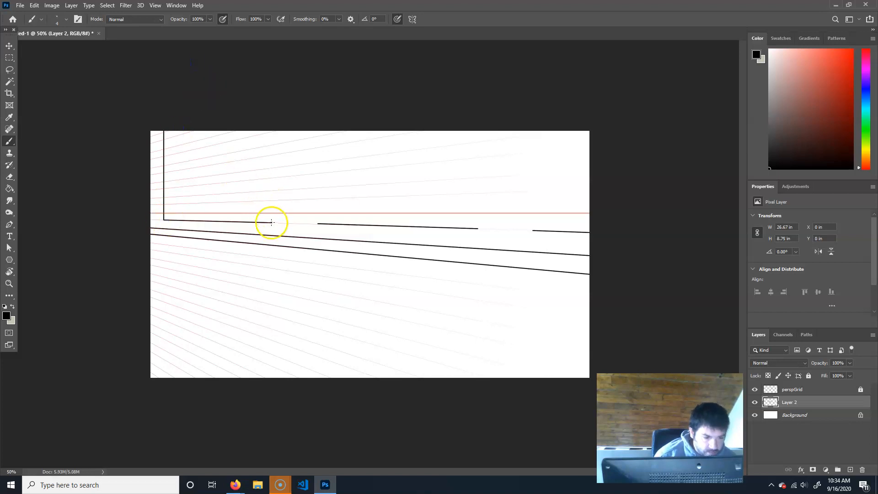
{"action": "left_click_drag", "start_coordinate": [272, 223], "coordinate": [264, 118]}
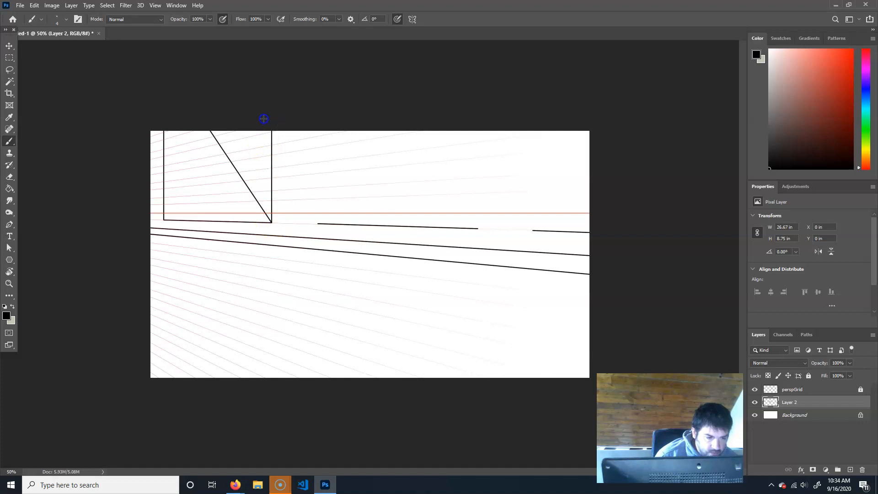
{"action": "key", "text": "ctrl+z"}
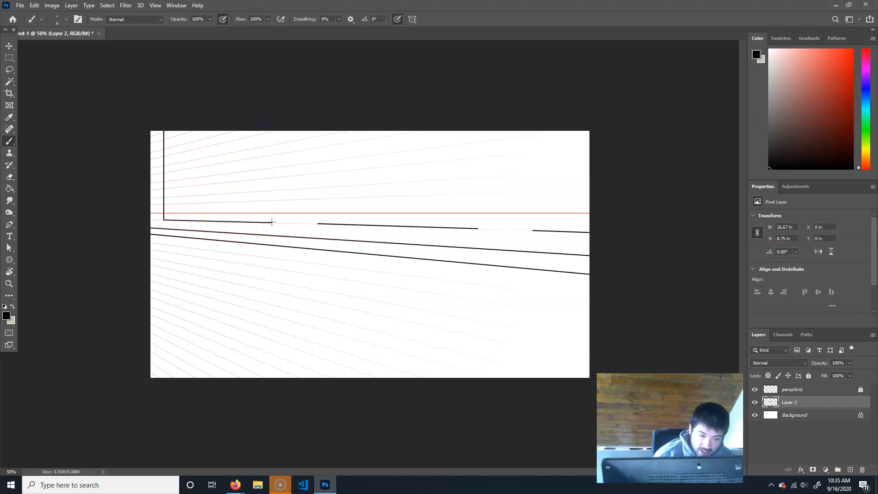
{"action": "left_click_drag", "start_coordinate": [279, 114], "coordinate": [285, 79]}
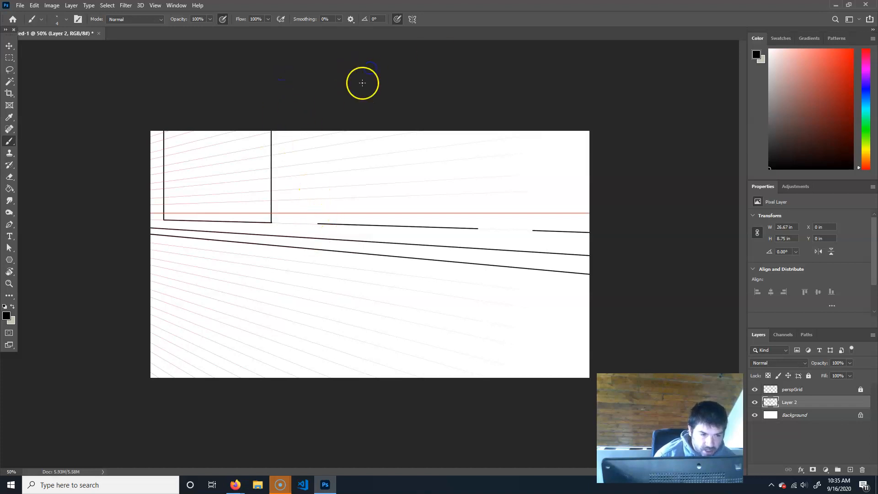
{"action": "left_click_drag", "start_coordinate": [319, 223], "coordinate": [348, 131]}
{"action": "left_click_drag", "start_coordinate": [319, 223], "coordinate": [315, 156]}
{"action": "key", "text": "ctrl+z"}
{"action": "key", "text": "ctrl+z"}
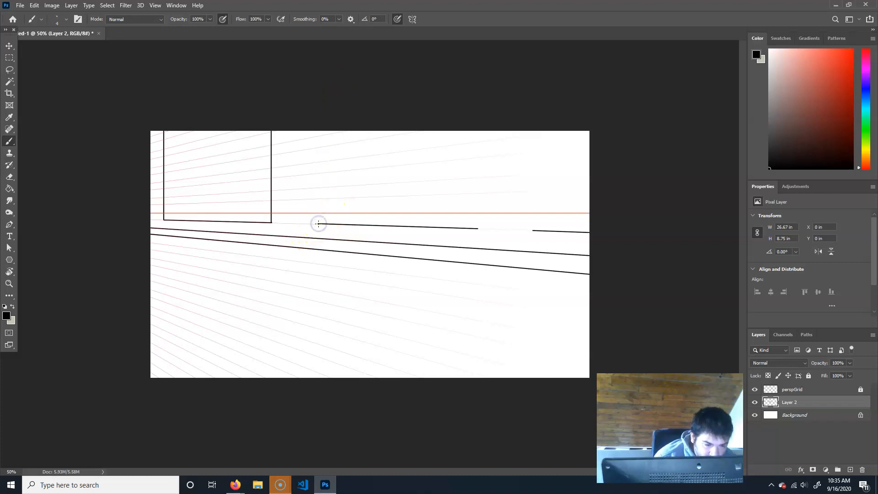
- Draw vertical lines up to the panel's top edge from both ends of the middle base segment and the rightmost segment's left end
{"action": "left_click_drag", "start_coordinate": [319, 224], "coordinate": [310, 105]}
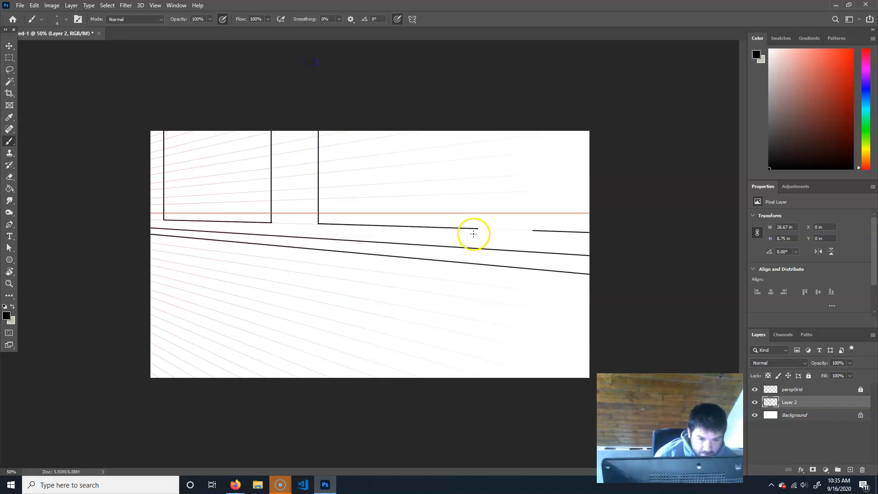
{"action": "left_click_drag", "start_coordinate": [477, 229], "coordinate": [471, 137]}
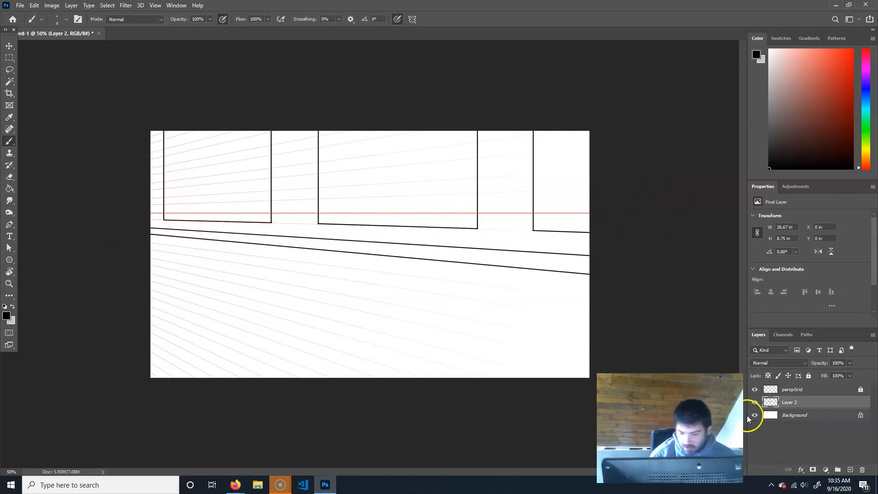
- Unlock the perspGrid layer, make it active and set the foreground colour to bright red
{"action": "left_click", "coordinate": [814, 398]}
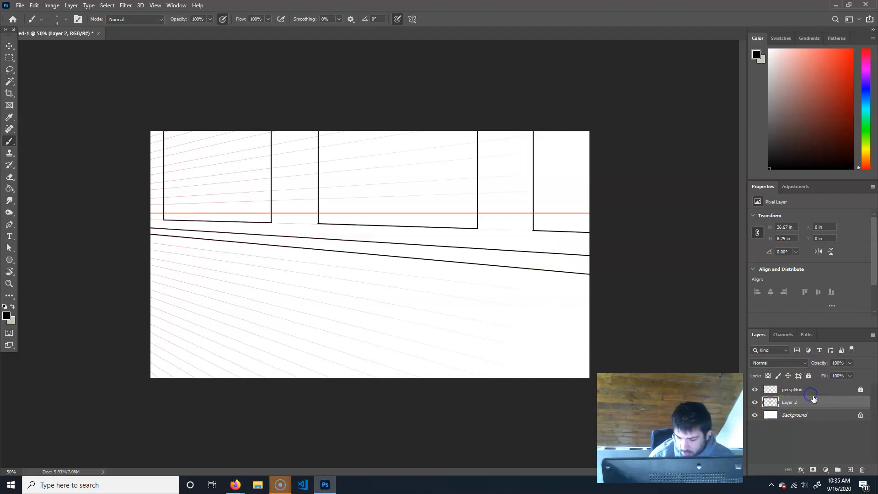
{"action": "left_click", "coordinate": [860, 390]}
{"action": "left_click", "coordinate": [850, 471]}
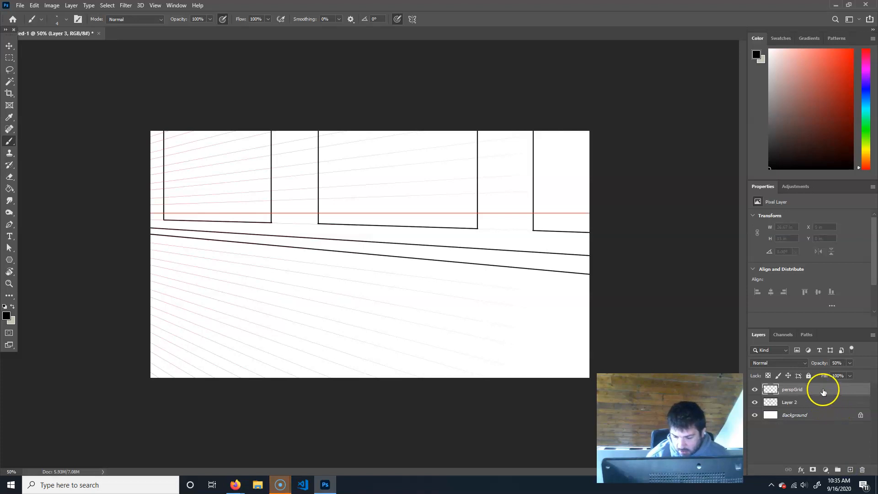
{"action": "left_click", "coordinate": [822, 391]}
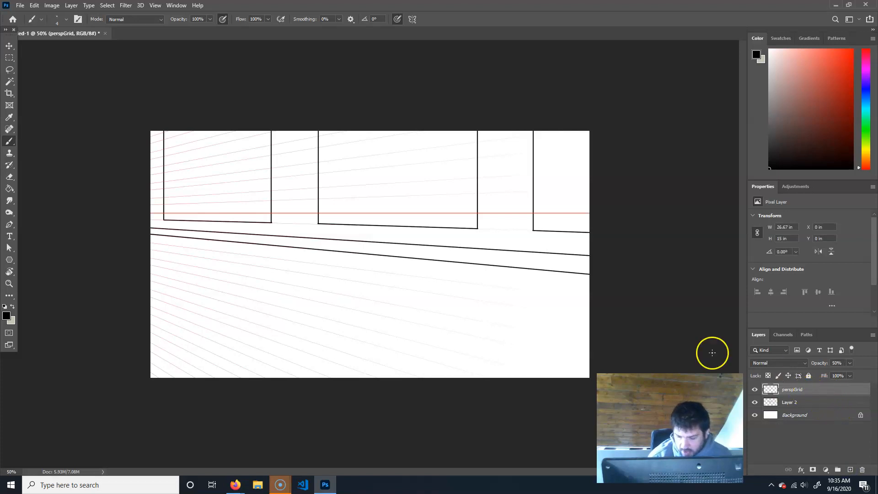
{"action": "left_click", "coordinate": [853, 49]}
- Extend the canvas to the right to about three times the panel's width with the Crop tool, and show the guides
{"action": "key", "text": "ctrl+minus"}
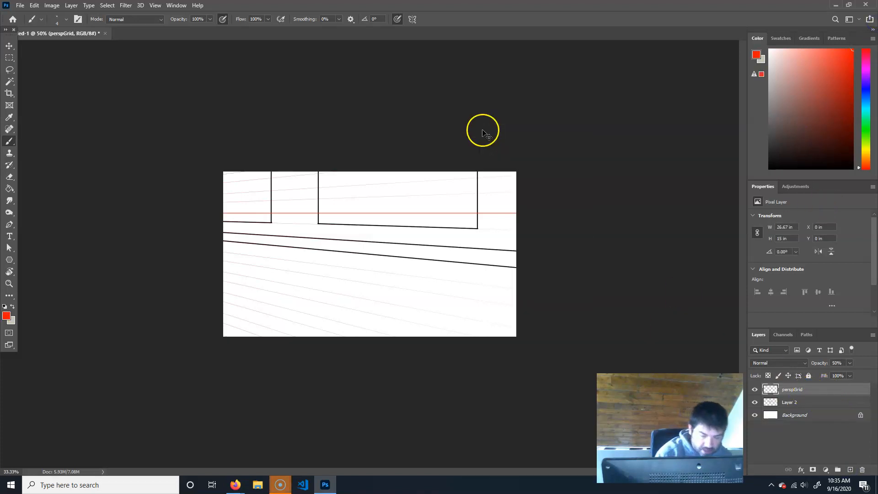
{"action": "key", "text": "ctrl+minus"}
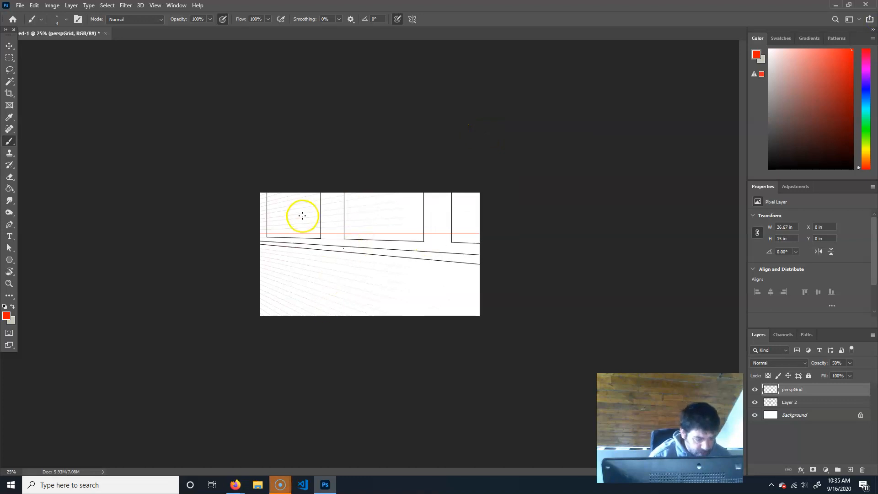
{"action": "key", "text": "c"}
{"action": "left_click_drag", "start_coordinate": [481, 255], "coordinate": [710, 253]}
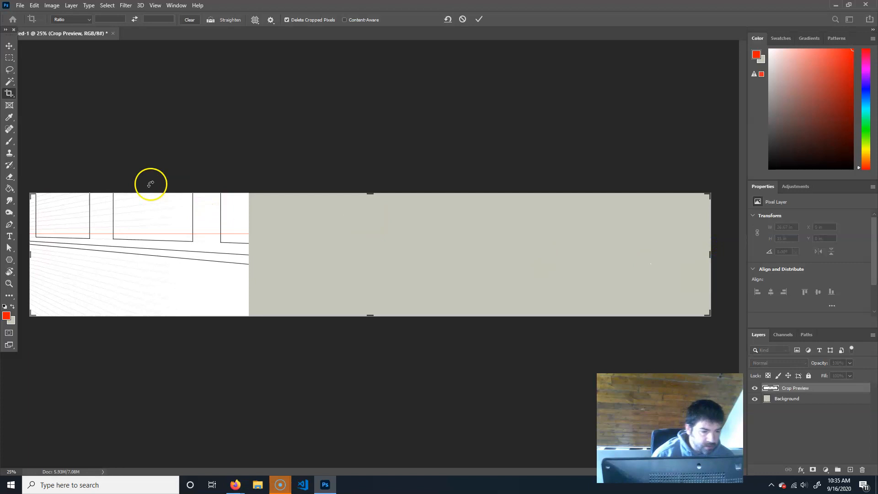
{"action": "left_click", "coordinate": [156, 5]}
{"action": "left_click", "coordinate": [232, 2]}
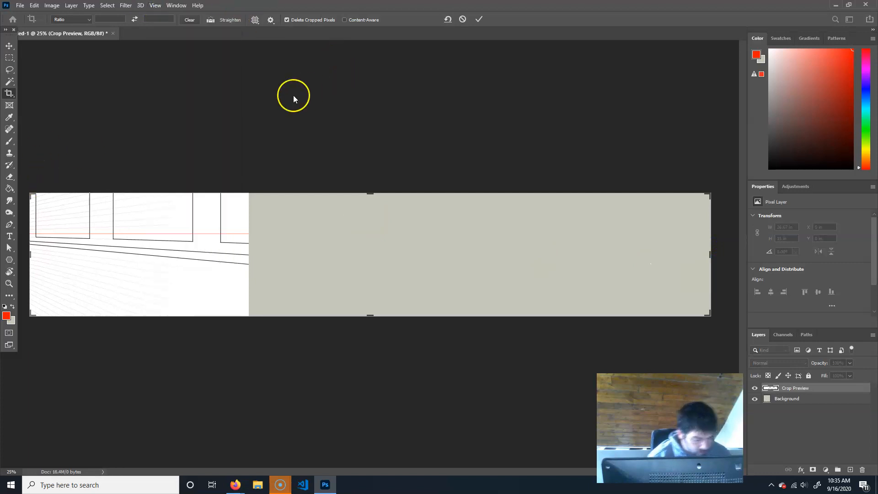
{"action": "key", "text": "ctrl+semicolon"}
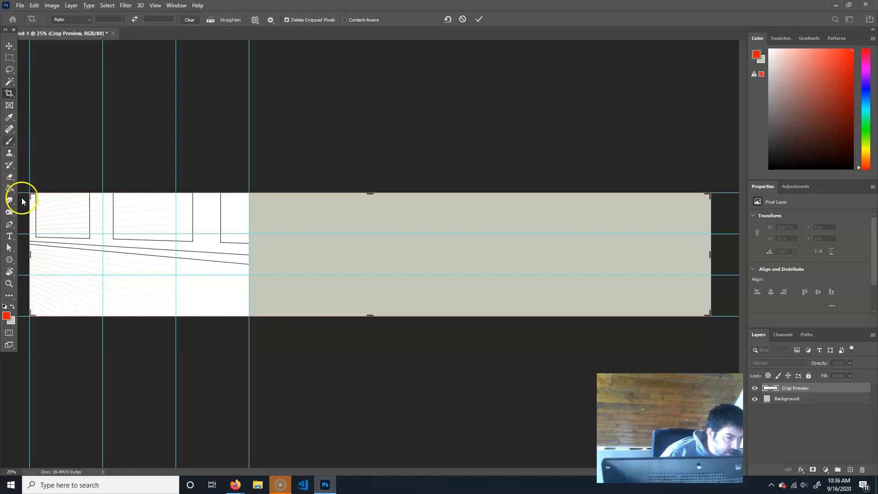
{"action": "double_click", "coordinate": [526, 267]}
- Draw two overlapping large red 100-sided starbursts on perspGrid, centred on the horizon guide just beyond the panel's right edge
{"action": "right_click", "coordinate": [9, 260]}
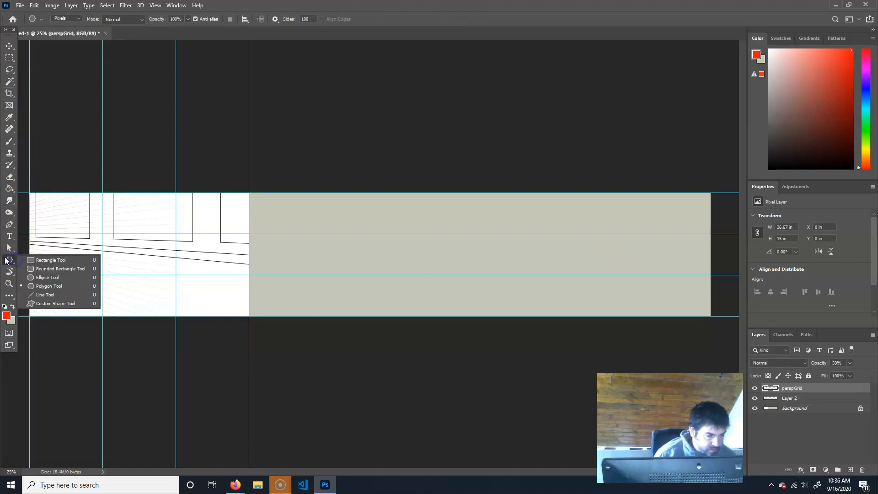
{"action": "left_click", "coordinate": [7, 261]}
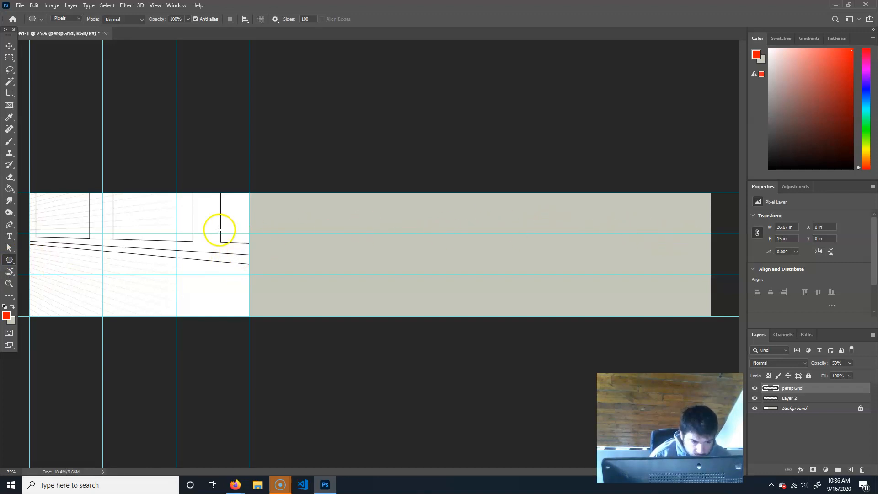
{"action": "left_click_drag", "start_coordinate": [294, 234], "coordinate": [57, 269]}
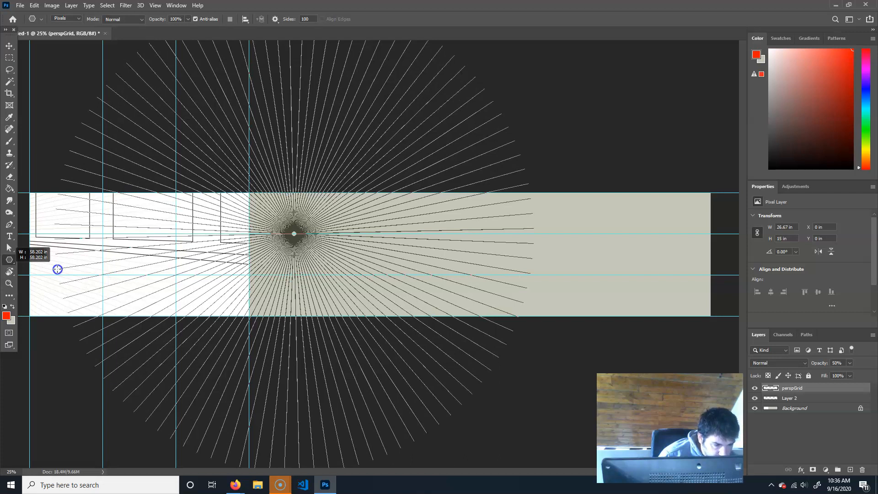
{"action": "left_click_drag", "start_coordinate": [57, 269], "coordinate": [56, 269]}
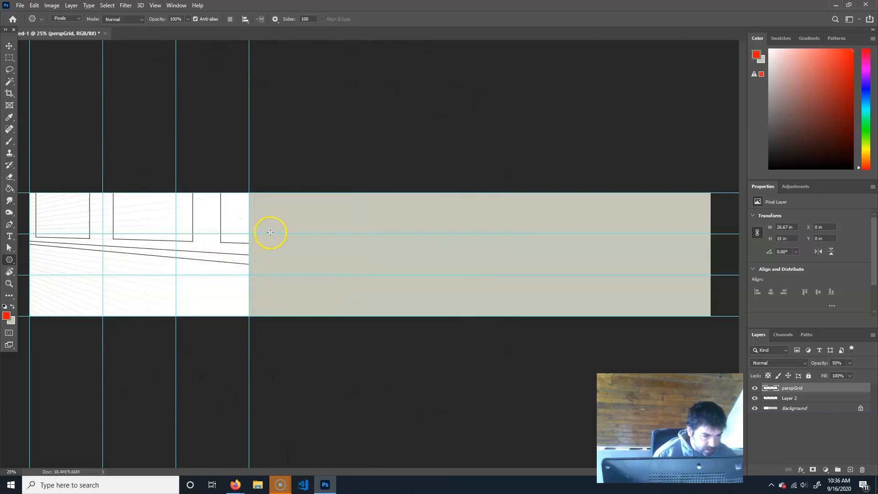
{"action": "left_click_drag", "start_coordinate": [272, 234], "coordinate": [30, 260]}
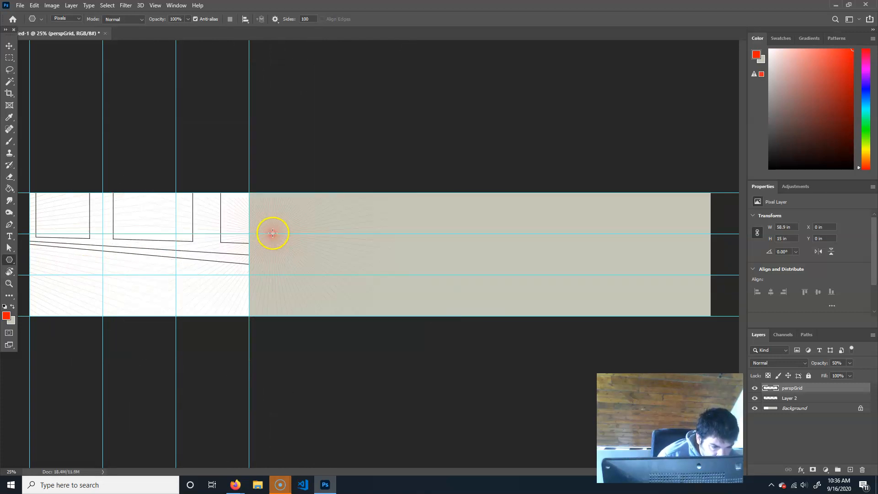
{"action": "left_click_drag", "start_coordinate": [272, 234], "coordinate": [31, 255]}
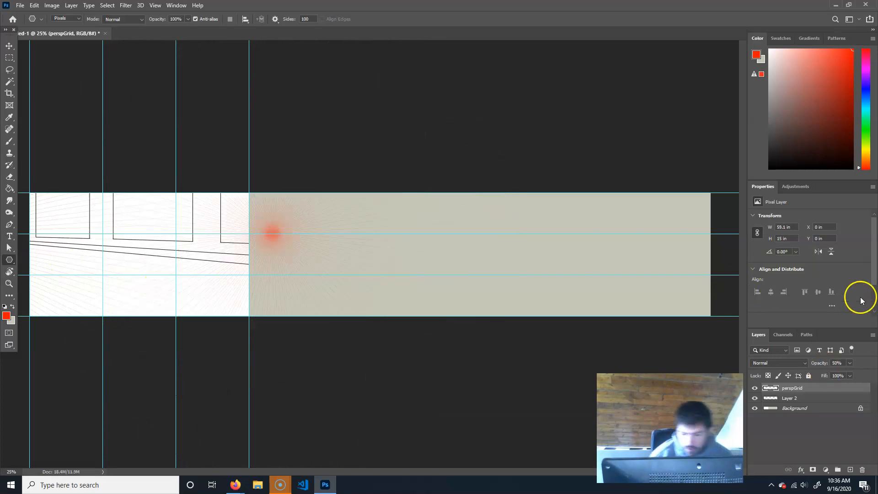
- Lock the perspGrid layer, select Layer 2 and crop the canvas back to the original panel width
{"action": "left_click", "coordinate": [808, 376]}
{"action": "left_click", "coordinate": [814, 398]}
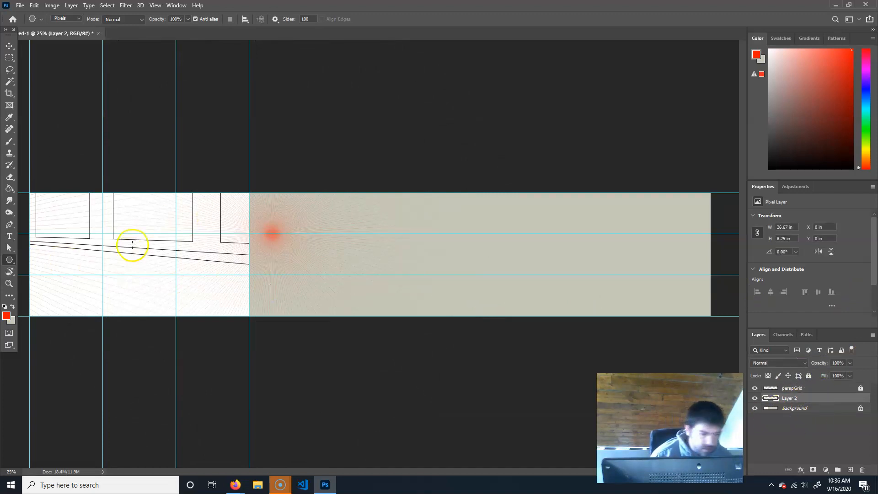
{"action": "key", "text": "c"}
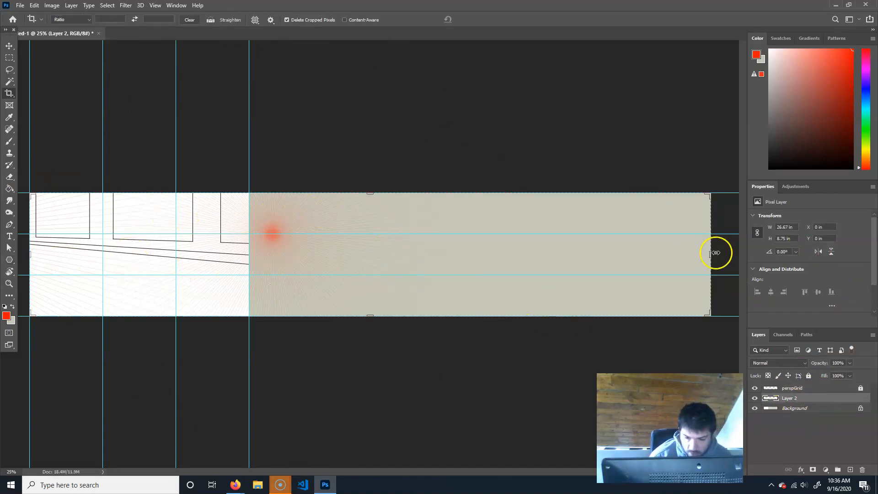
{"action": "left_click_drag", "start_coordinate": [710, 251], "coordinate": [480, 263]}
{"action": "key", "text": "Return"}
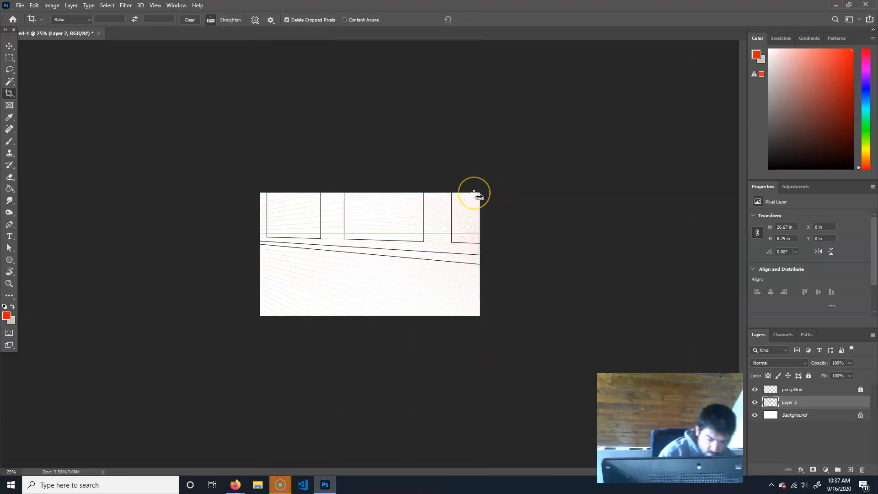
- Set the foreground colour to black and brush straight side-wall base lines across the two gaps between the buildings, following the perspective grid
{"action": "key", "text": "ctrl+plus"}
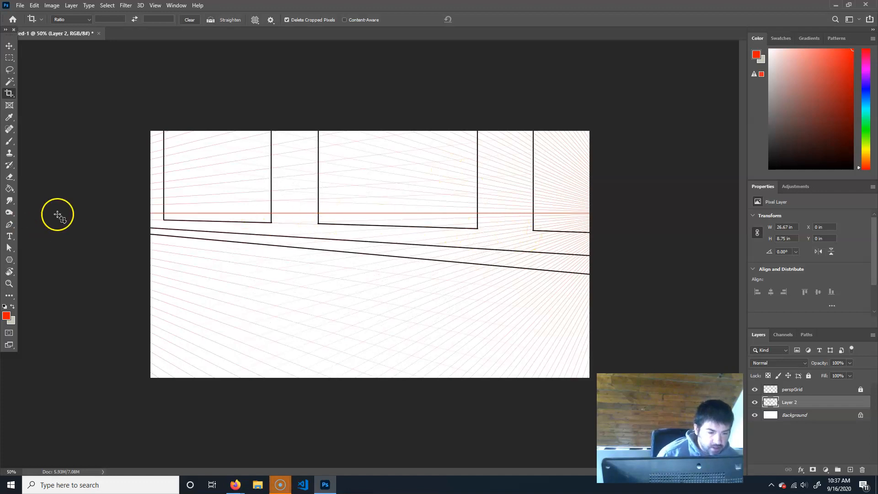
{"action": "left_click", "coordinate": [9, 141]}
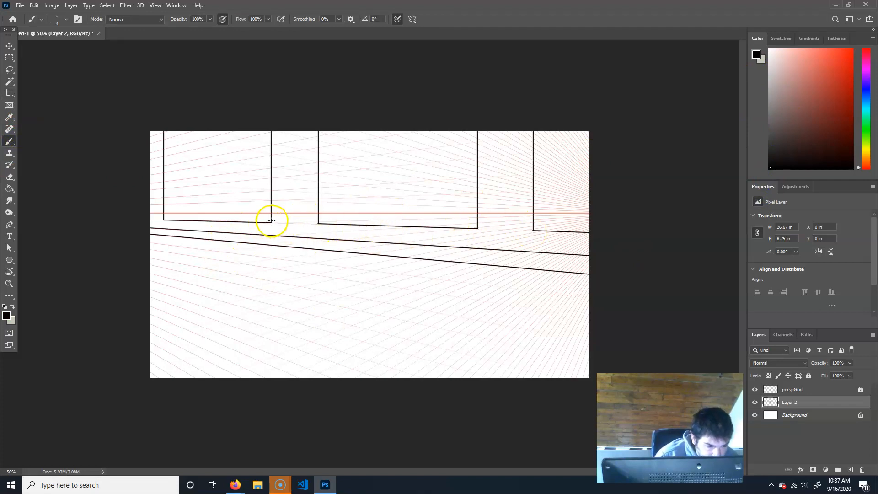
{"action": "left_click", "coordinate": [318, 220], "text": "shift"}
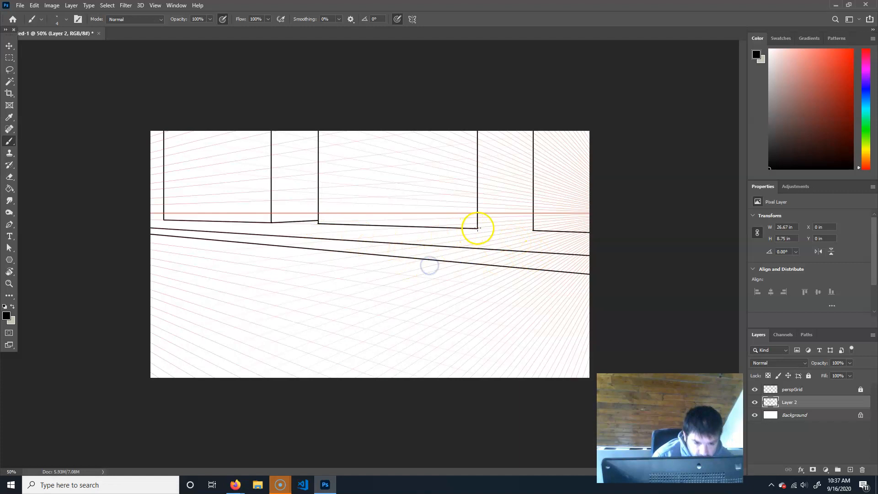
{"action": "left_click", "coordinate": [533, 223], "text": "shift"}
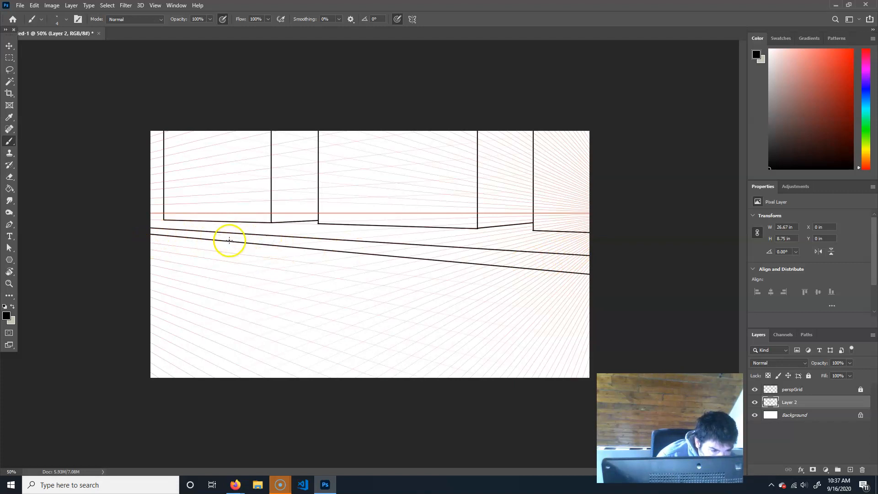
- Brush slanted paving joints across the sidewalk strip along the grid, and add a parallel curb line just below the strip
{"action": "left_click_drag", "start_coordinate": [222, 239], "coordinate": [333, 239]}
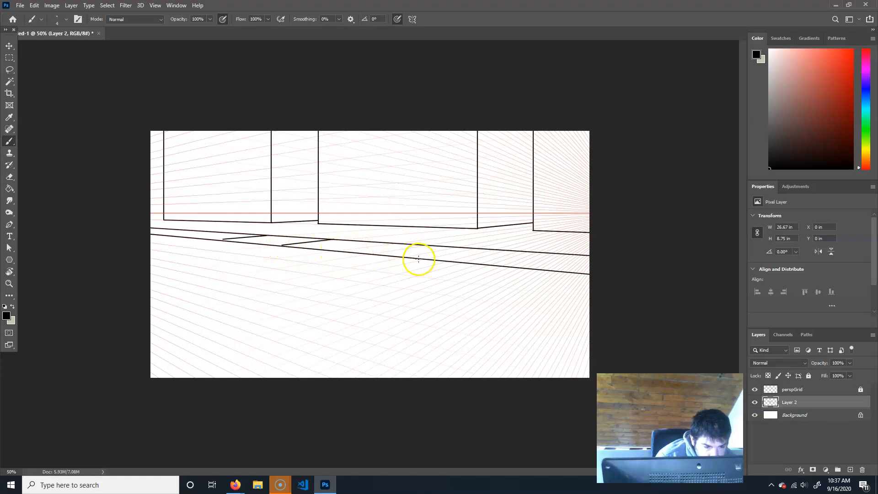
{"action": "left_click_drag", "start_coordinate": [374, 253], "coordinate": [418, 246]}
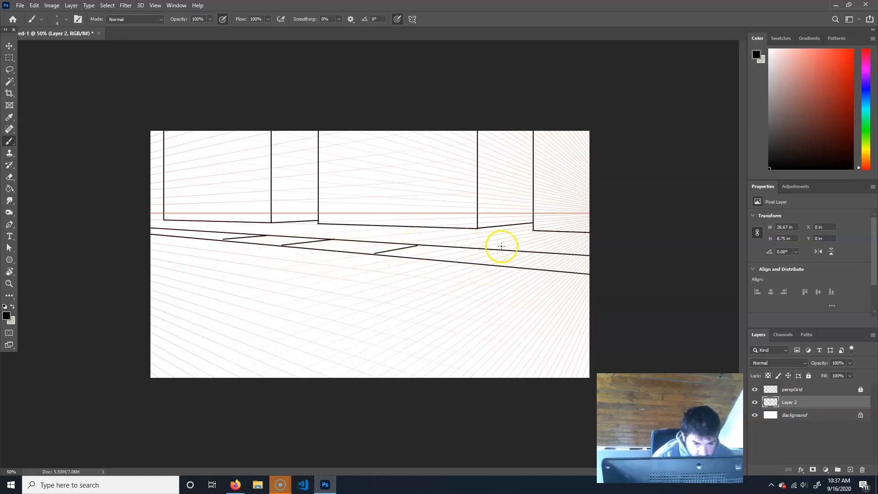
{"action": "left_click", "coordinate": [516, 251]}
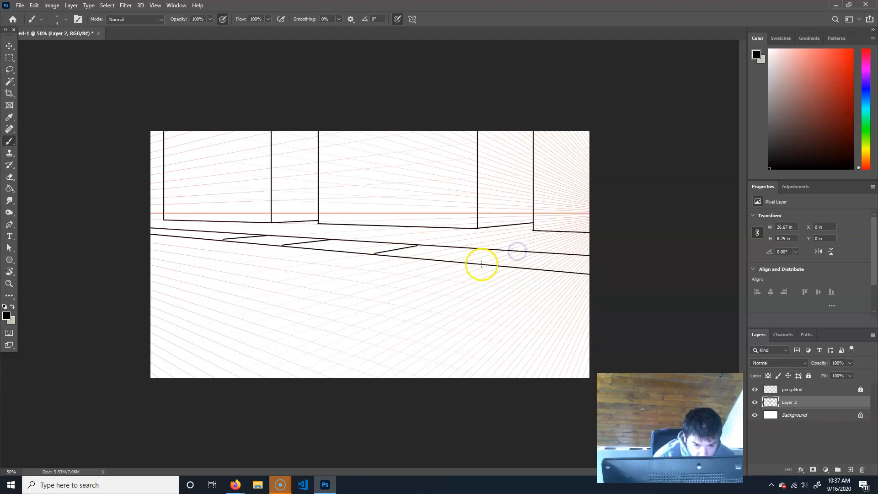
{"action": "left_click", "coordinate": [480, 264], "text": "shift"}
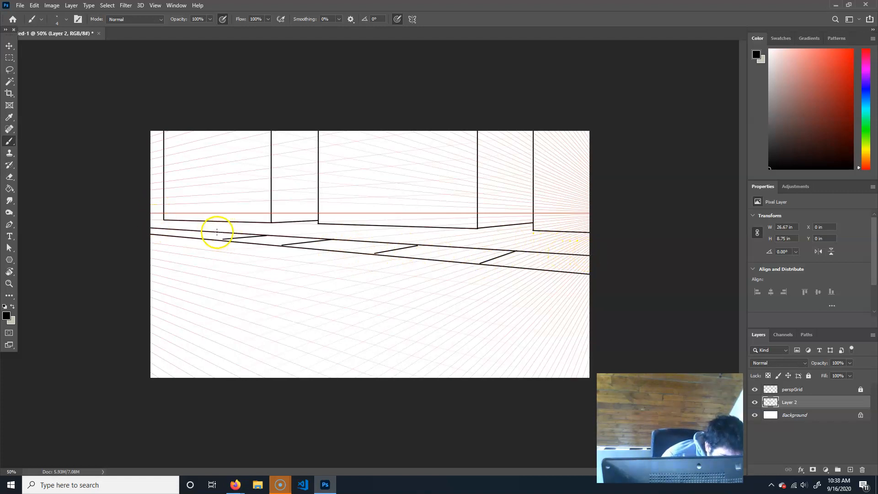
{"action": "left_click", "coordinate": [174, 236], "text": "shift"}
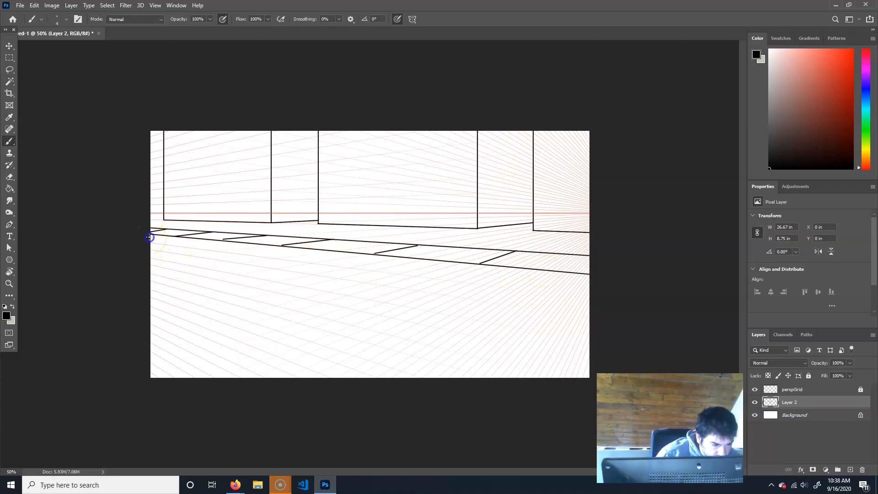
{"action": "left_click", "coordinate": [594, 281], "text": "shift"}
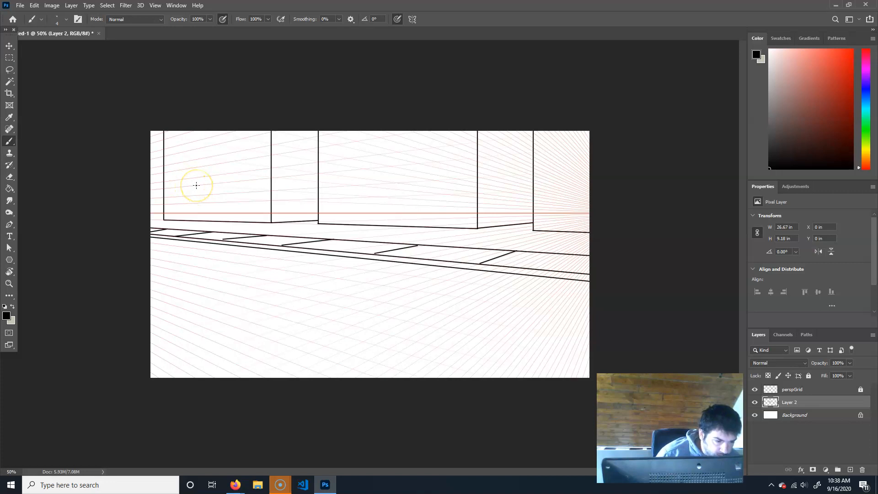
- Draw a door outline on the left building and a taller one on the middle building, aligning their tops with the grid
{"action": "left_click", "coordinate": [214, 184]}
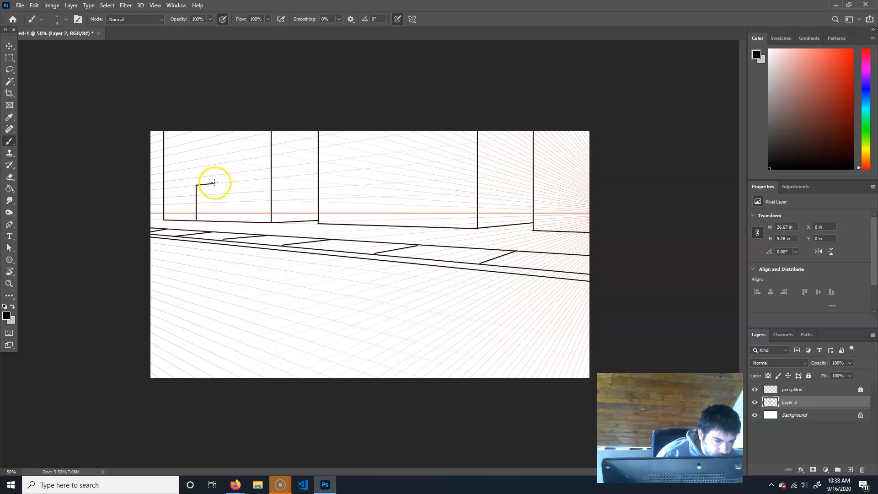
{"action": "left_click", "coordinate": [214, 183]}
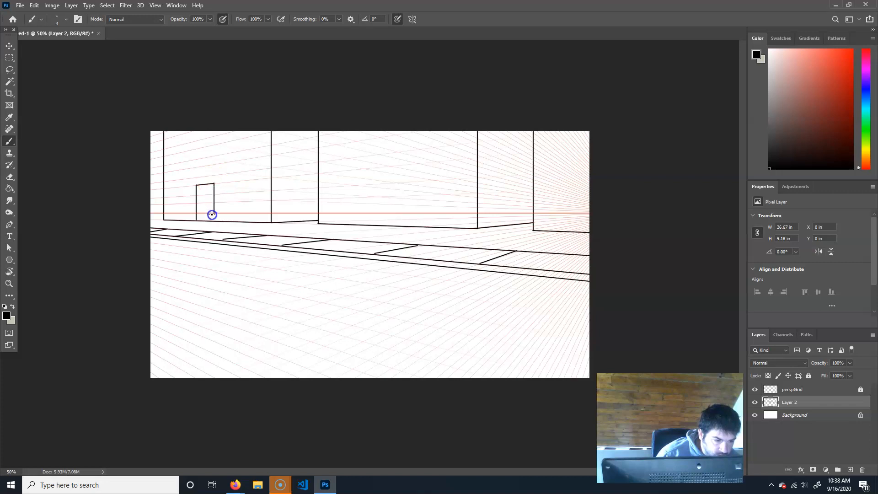
{"action": "left_click", "coordinate": [364, 169]}
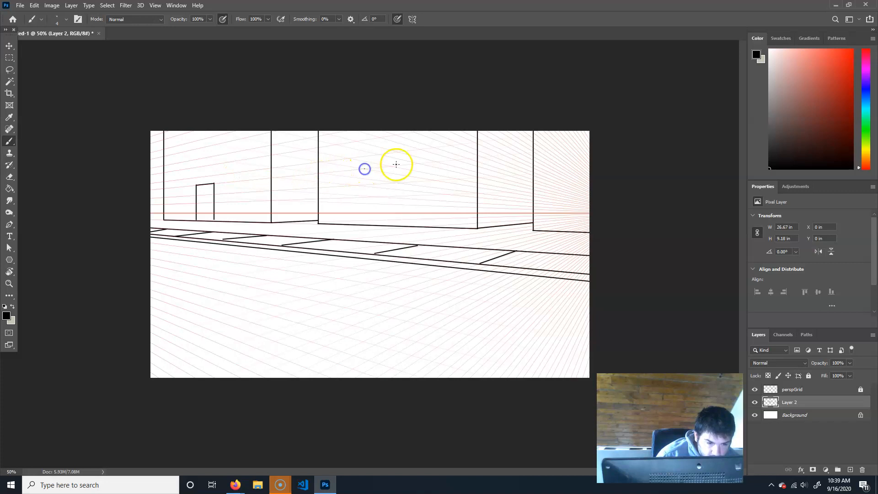
{"action": "left_click", "coordinate": [390, 166]}
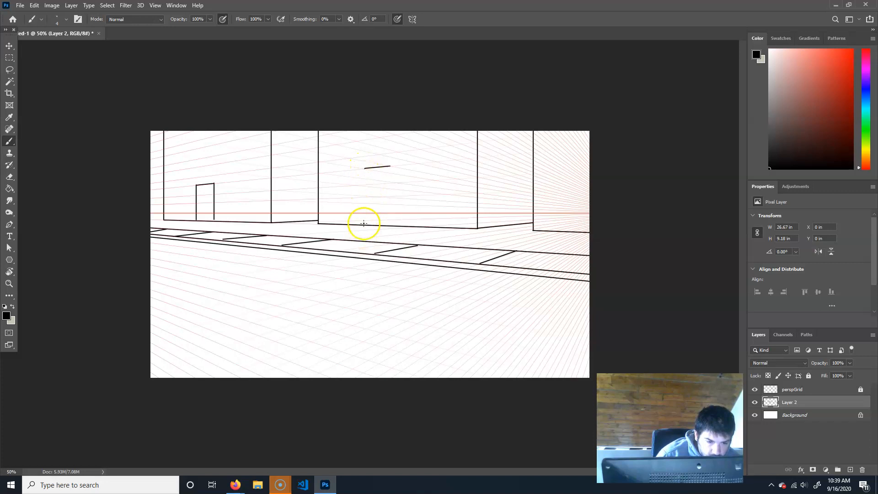
{"action": "left_click_drag", "start_coordinate": [364, 169], "coordinate": [366, 178]}
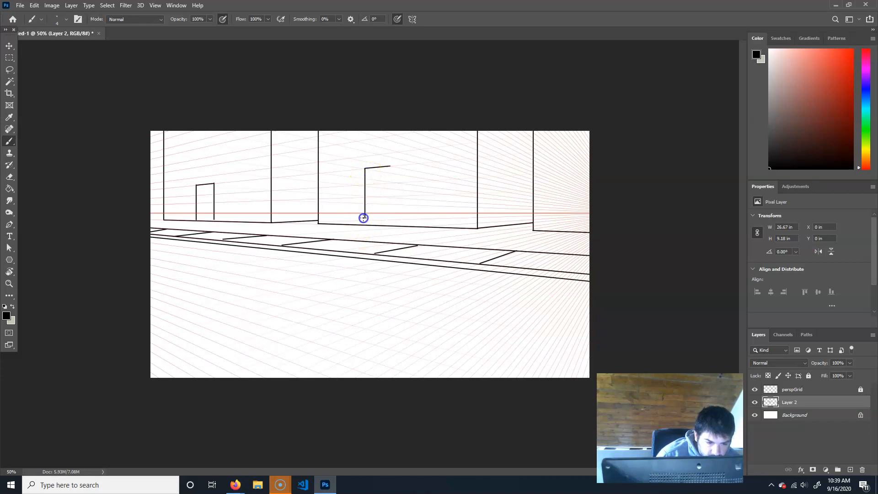
{"action": "left_click_drag", "start_coordinate": [365, 226], "coordinate": [367, 232]}
{"action": "key", "text": "ctrl+z"}
{"action": "left_click", "coordinate": [364, 168]}
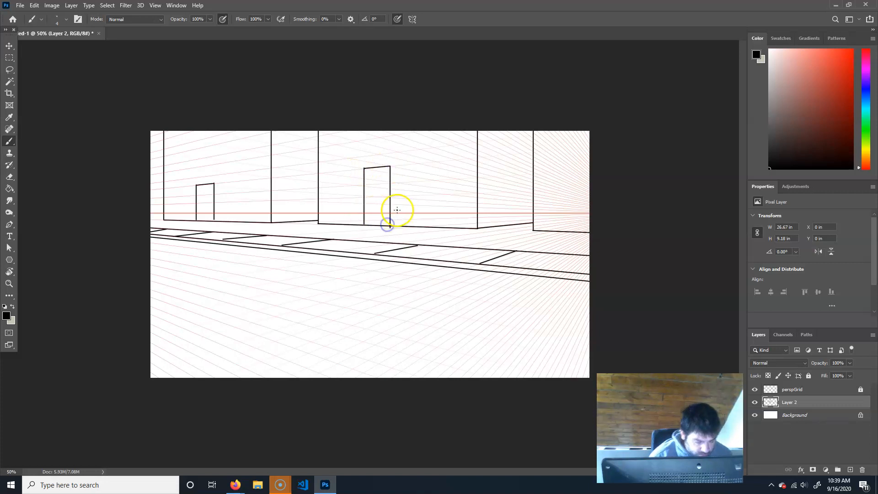
- Erase the overshoot of the middle building's door line below the wall base with the Eraser at size 15
{"action": "key", "text": "e"}
{"action": "key", "text": "bracketleft"}
{"action": "key", "text": "bracketleft"}
{"action": "key", "text": "bracketleft"}
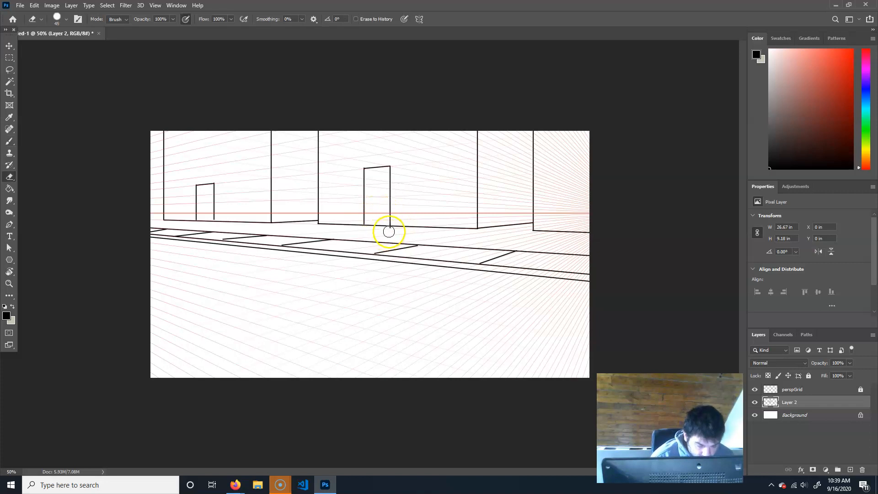
{"action": "left_click", "coordinate": [390, 228]}
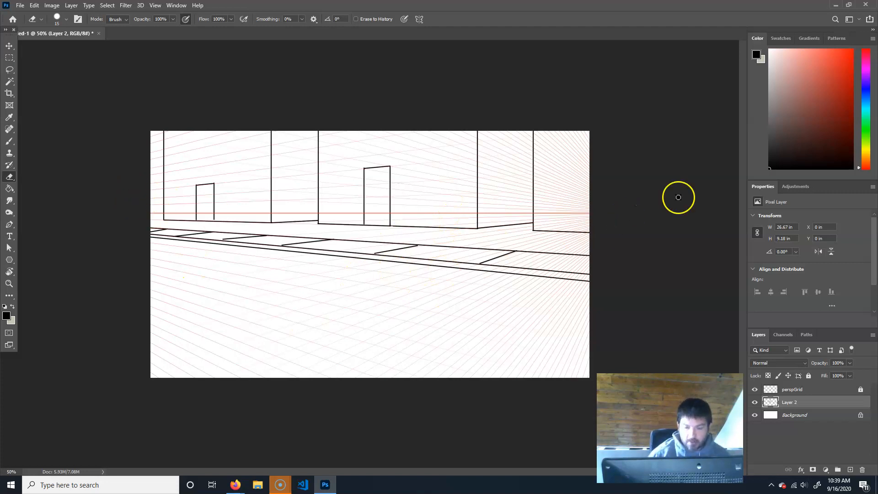
- Brush a short side-wall base line from the left building's corner to the panel's left edge, and hide the perspGrid layer
{"action": "left_click", "coordinate": [755, 389]}
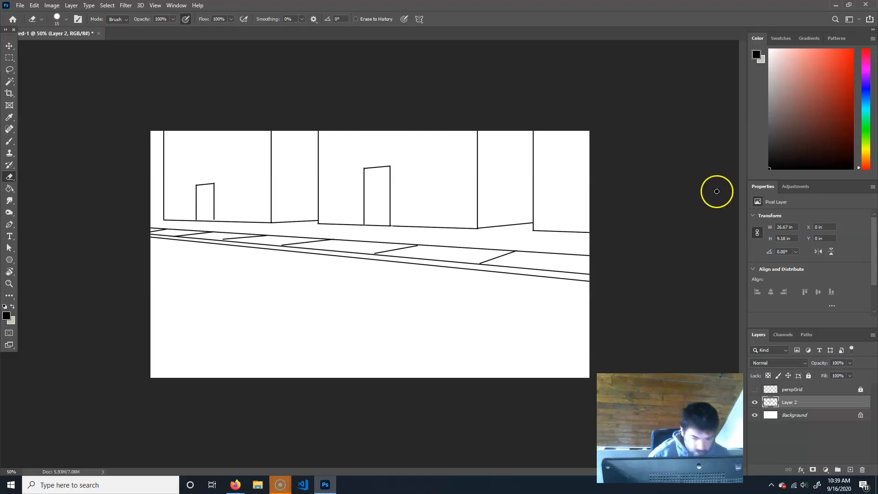
{"action": "left_click", "coordinate": [755, 389]}
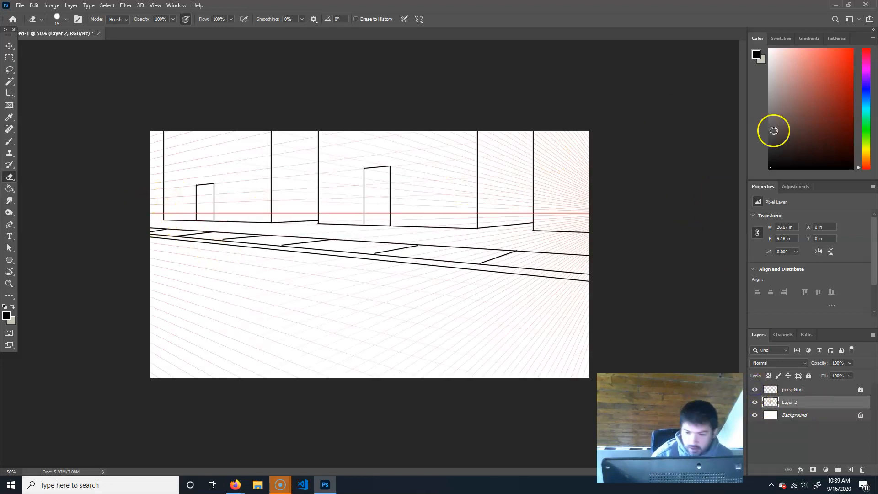
{"action": "left_click", "coordinate": [9, 141]}
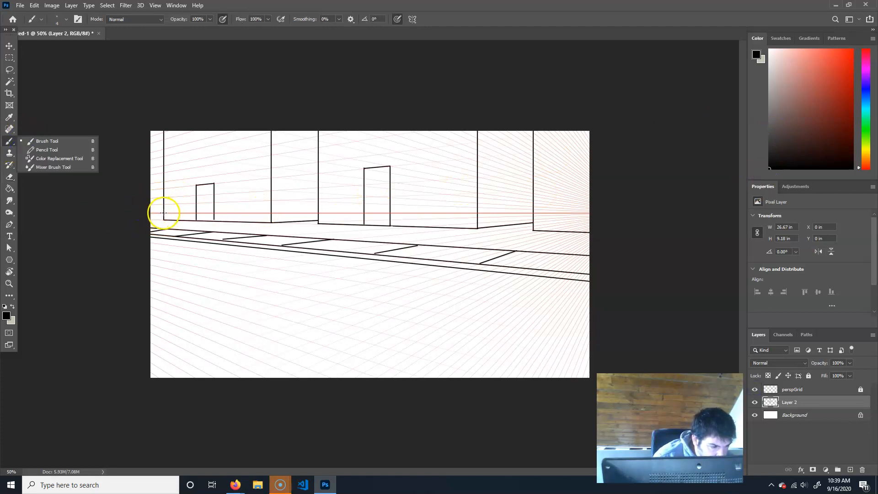
{"action": "left_click", "coordinate": [163, 212]}
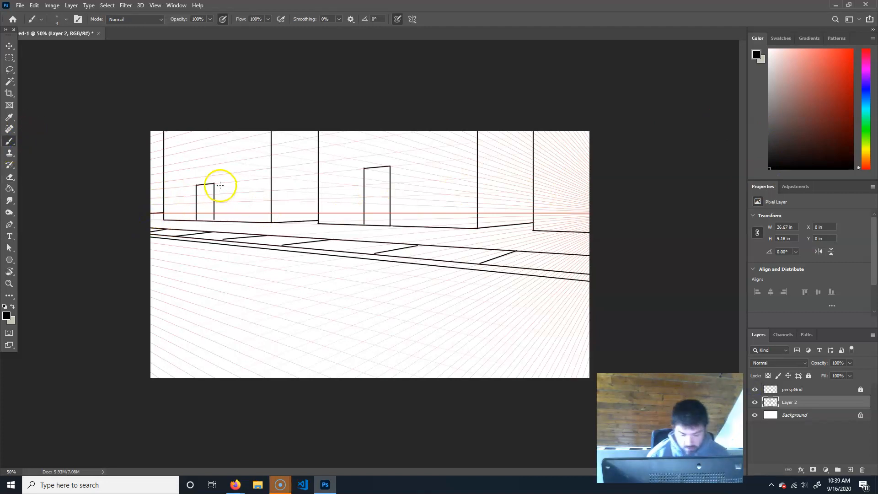
{"action": "left_click", "coordinate": [755, 389]}
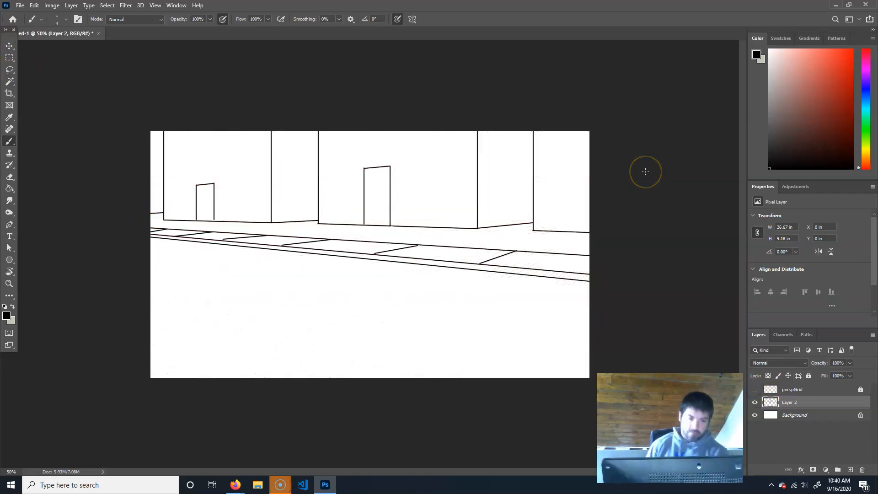